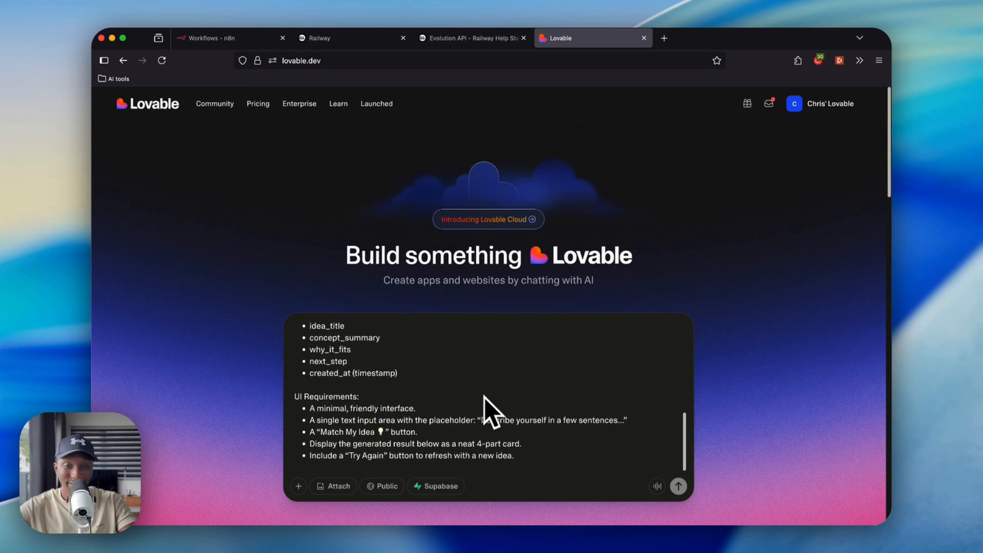
Step: Submit the Idea Matchmaker app prompt and allow Lovable Cloud to be enabled for the project
key("Return")
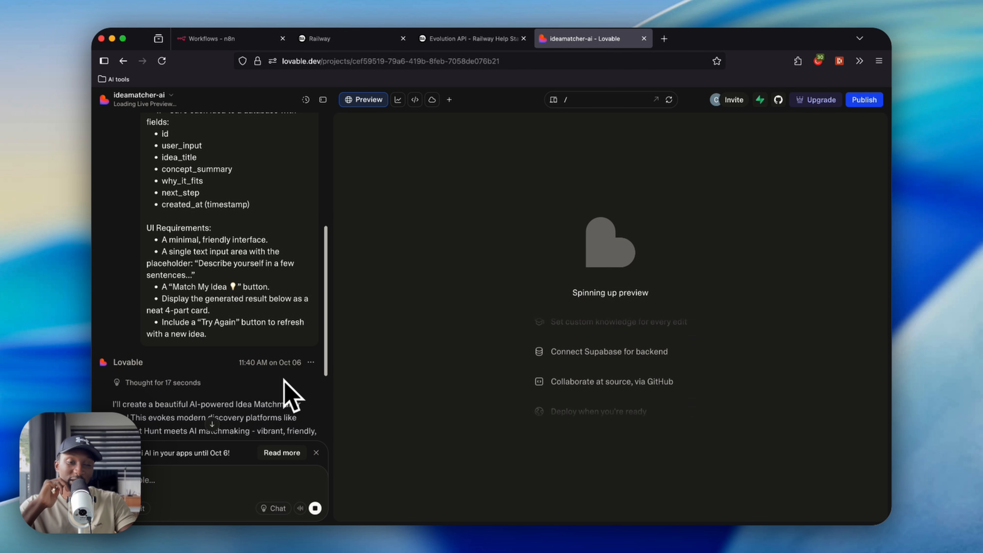
scroll(287, 388, "down", 10)
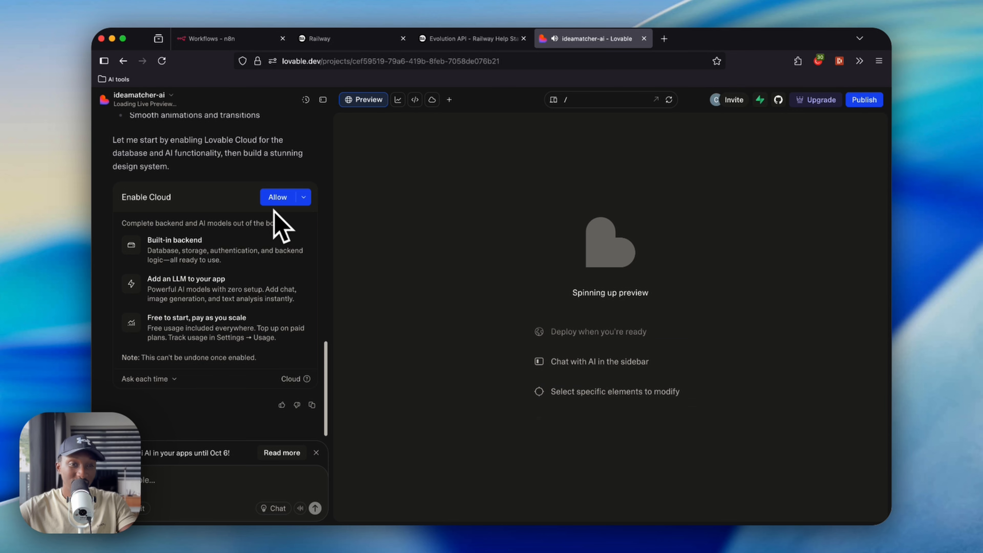
left_click(278, 197)
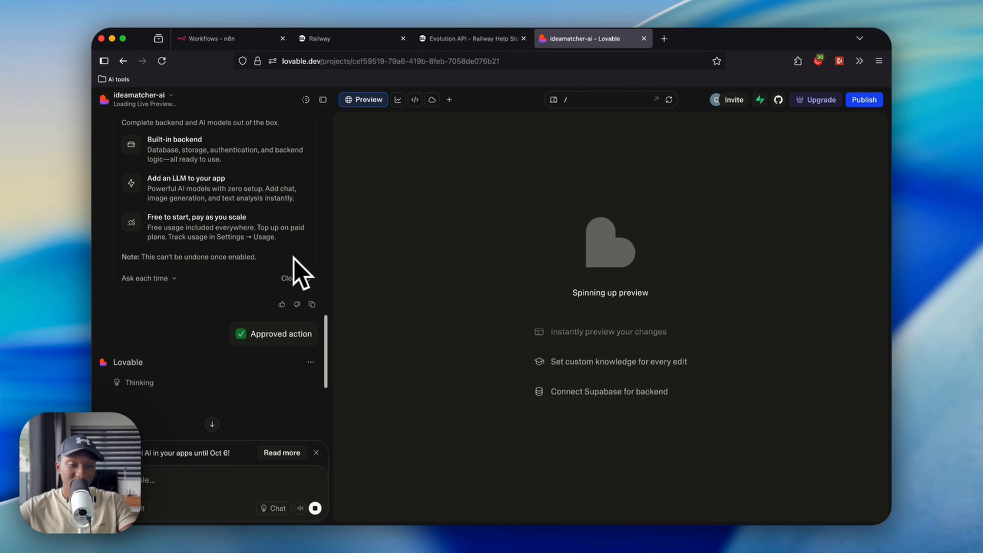
scroll(260, 329, "down", 5)
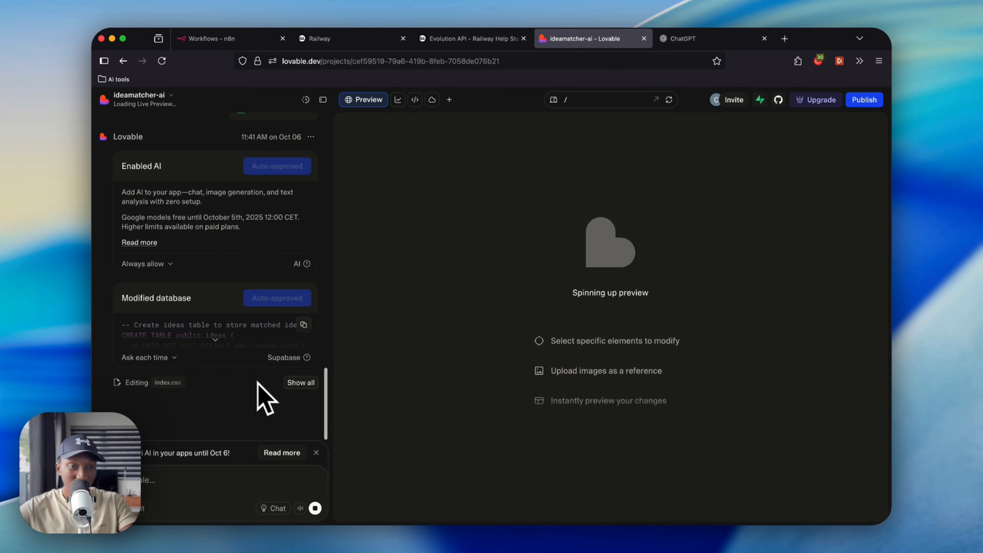
Step: Dismiss the promotional AI notice, then open the project's code from the expanded list of edited files
left_click(316, 452)
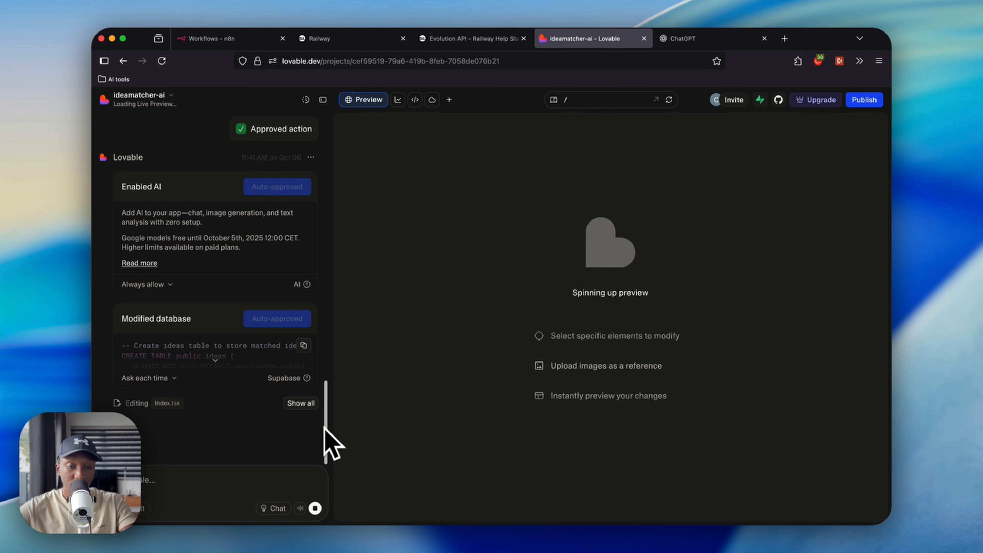
left_click(301, 404)
left_click(161, 396)
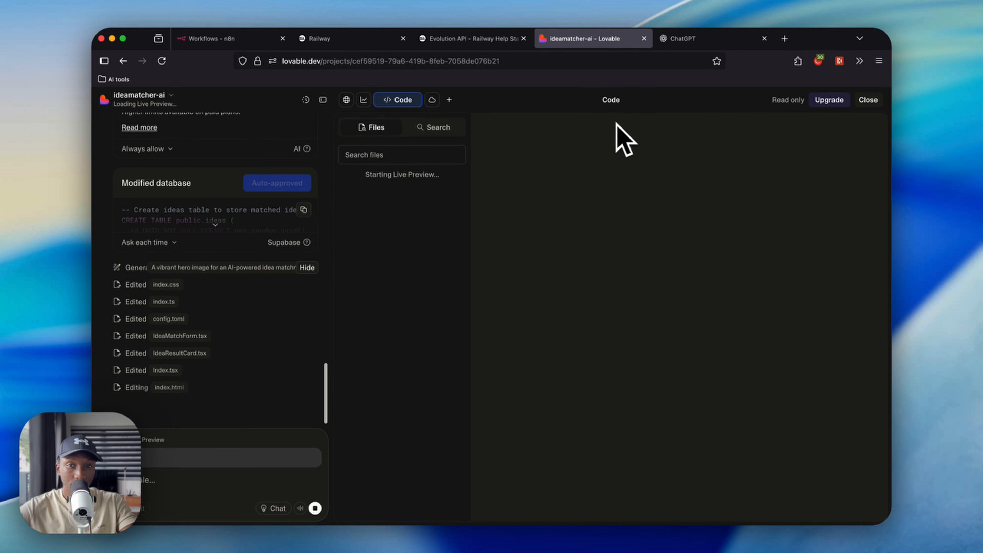
left_click(610, 122)
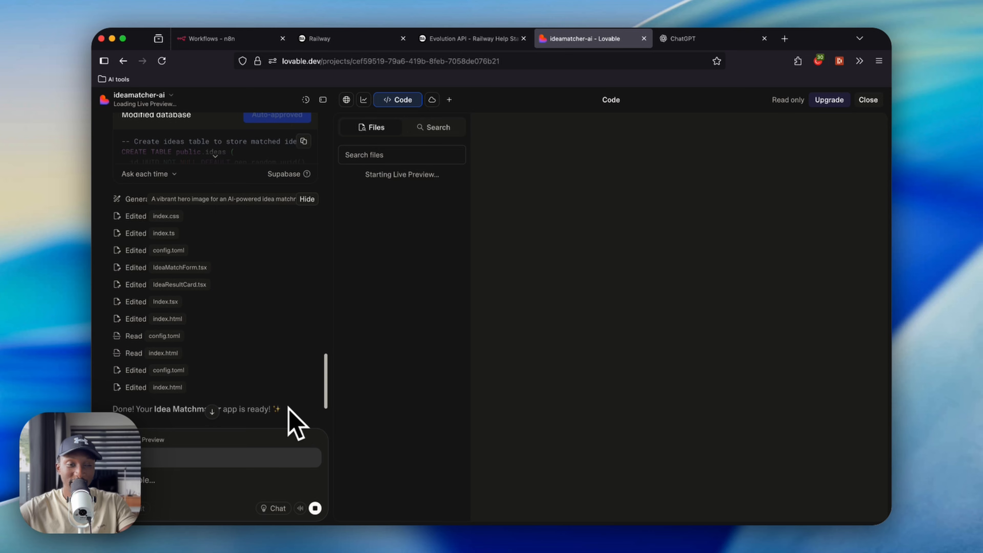
Step: Read the build summary of the finished app and switch to its live preview
scroll(265, 401, "down", 3)
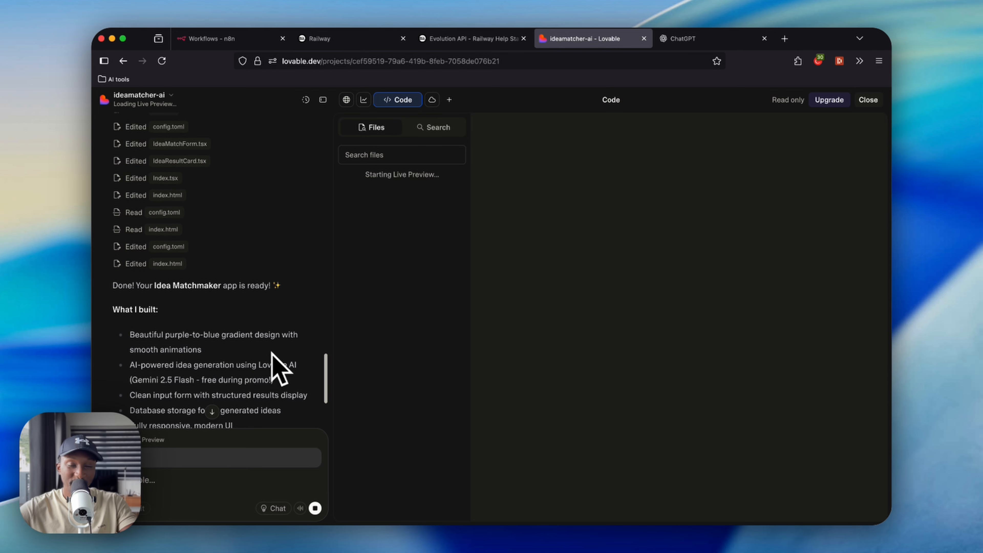
scroll(271, 353, "down", 6)
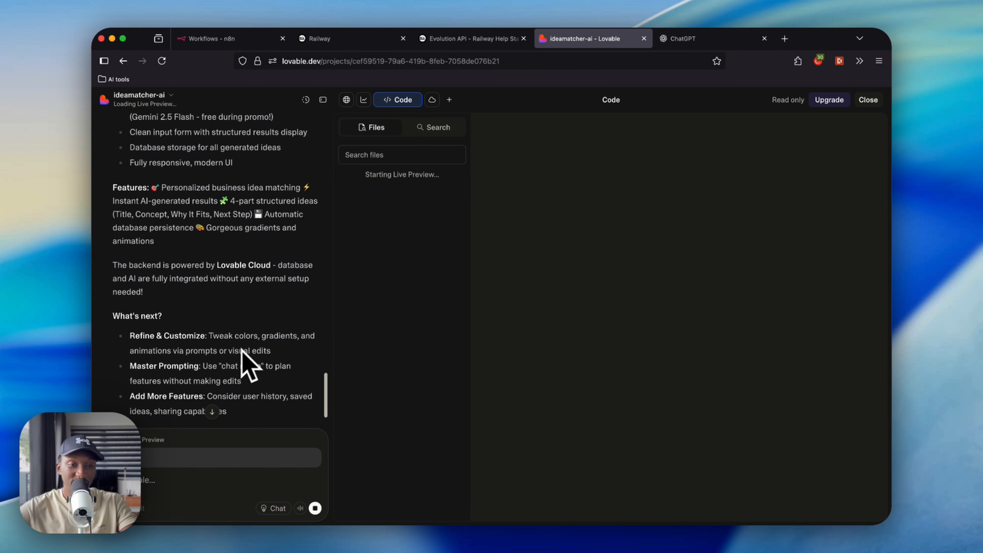
scroll(236, 352, "down", 3)
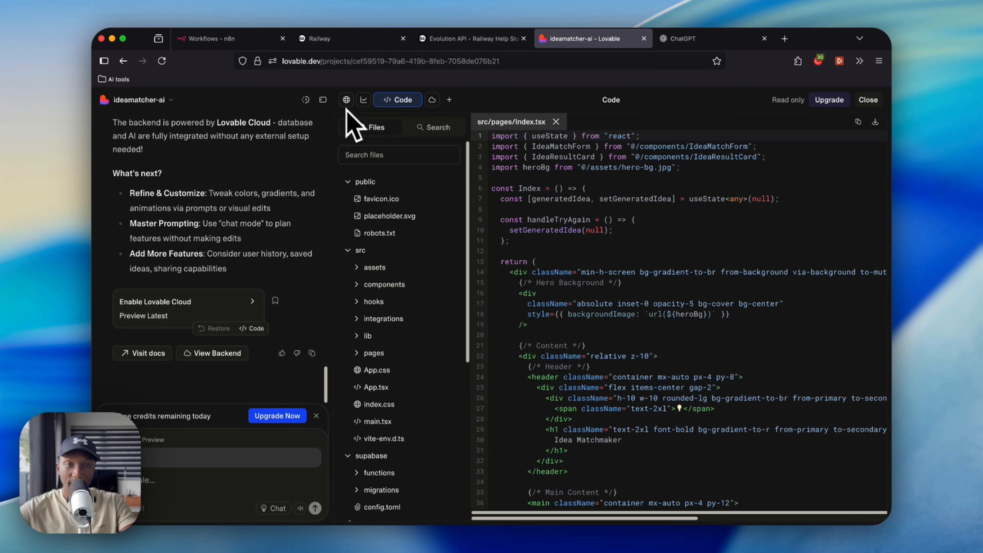
left_click(432, 100)
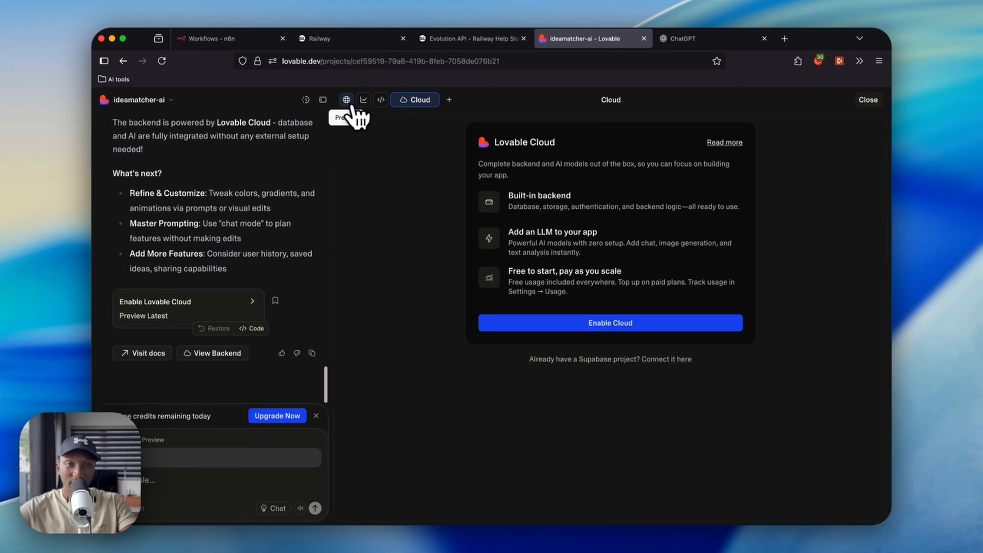
left_click(346, 100)
Step: Examine the previewed Idea Matchmaker page, including its heading, description field and feature cards
scroll(619, 281, "down", 5)
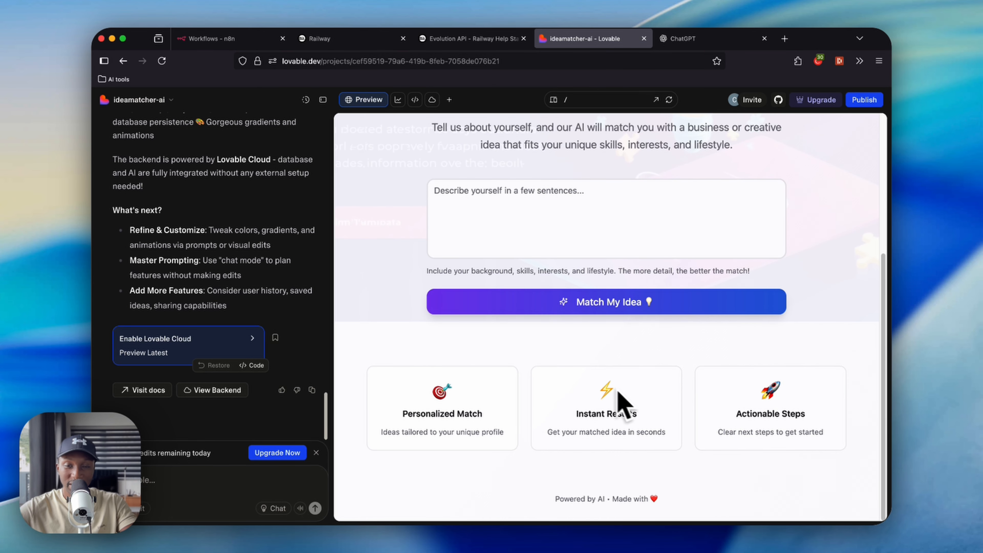
scroll(632, 402, "up", 5)
scroll(658, 296, "down", 5)
scroll(598, 314, "up", 5)
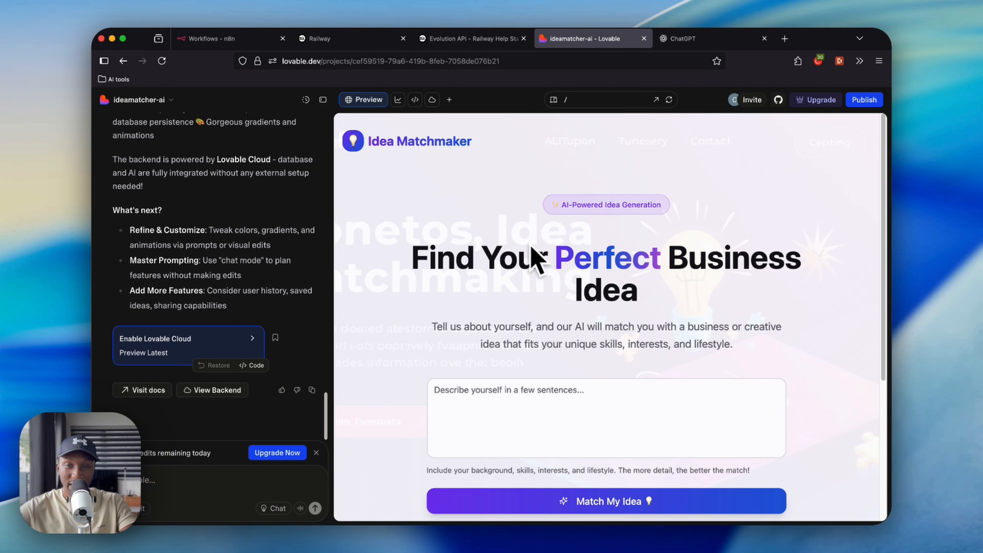
scroll(522, 326, "down", 5)
scroll(525, 327, "up", 5)
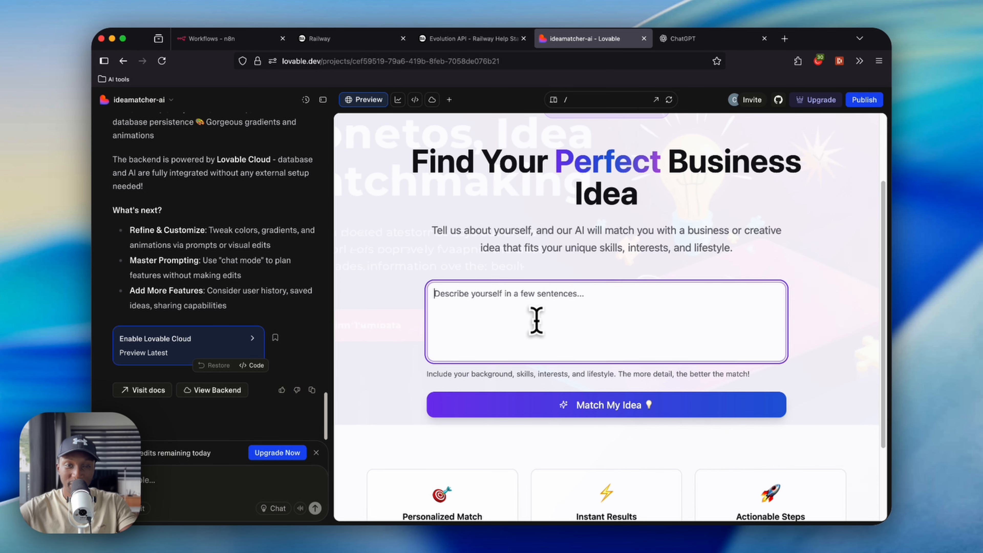
left_click(535, 314)
scroll(581, 316, "down", 5)
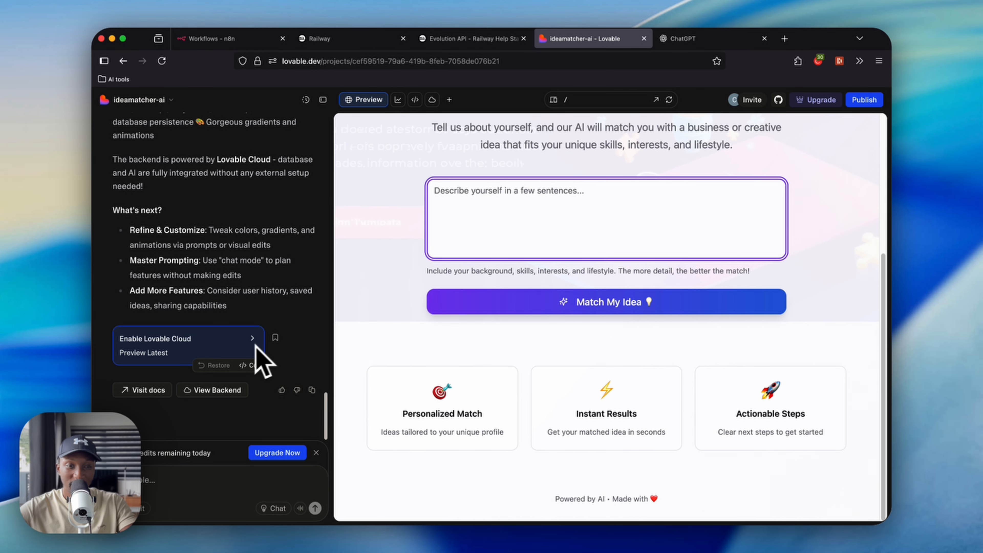
scroll(542, 323, "up", 5)
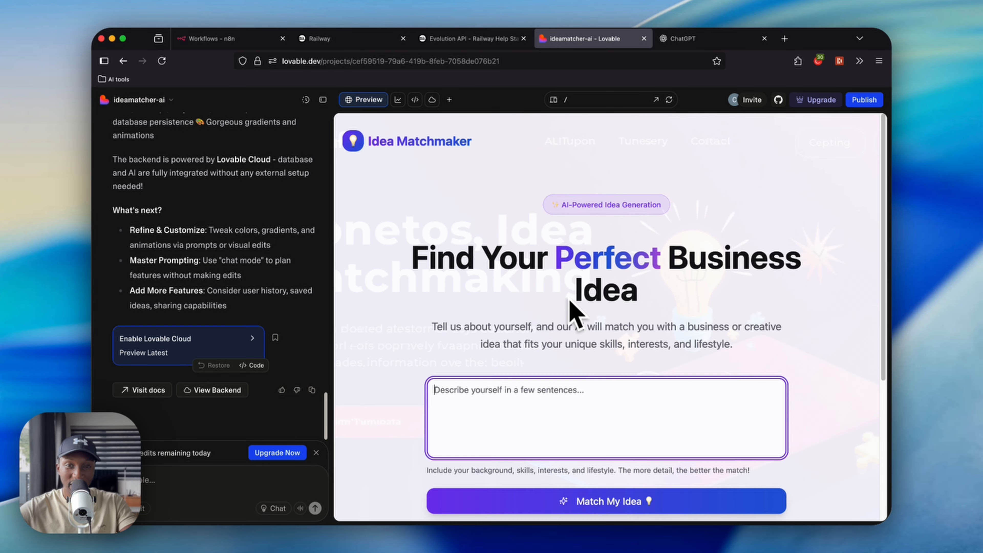
scroll(619, 290, "down", 5)
scroll(620, 348, "down", 1)
left_click_drag(600, 374, 549, 421)
left_click(484, 423)
scroll(658, 422, "up", 5)
scroll(627, 434, "down", 5)
scroll(596, 418, "up", 5)
Step: Test the app by entering the description "I create YouTube videos and love cooking food." and requesting a matching idea
left_click(579, 416)
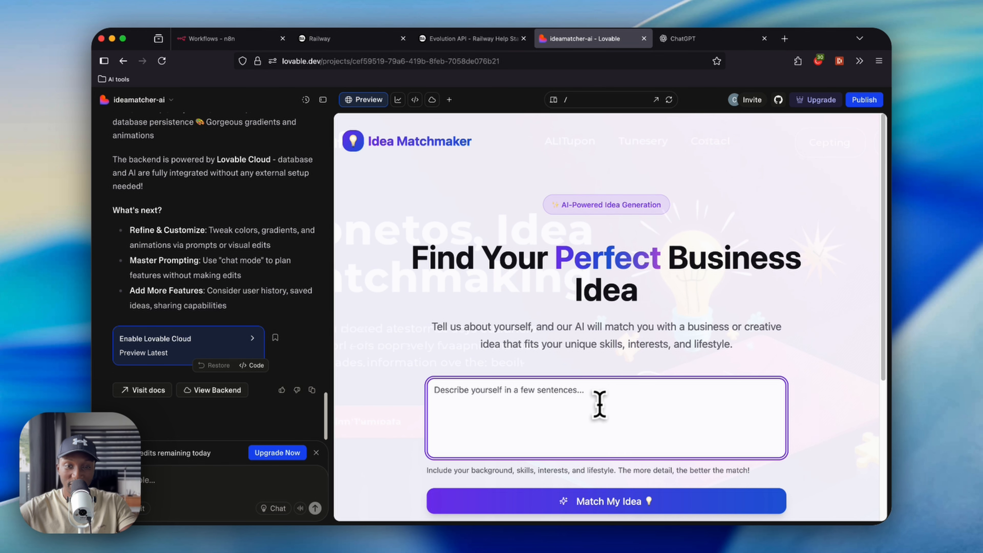
type("I work as a creator on")
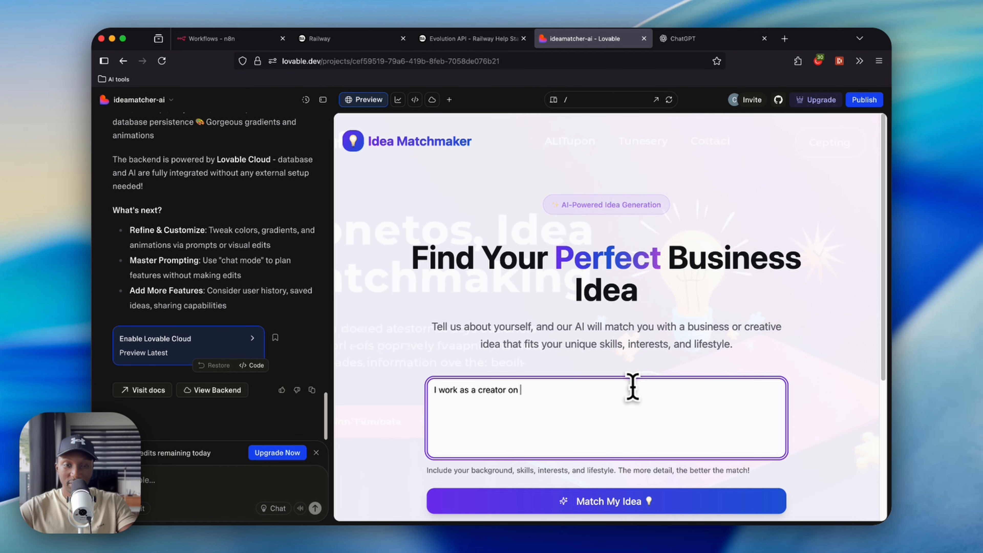
key("super+BackSpace")
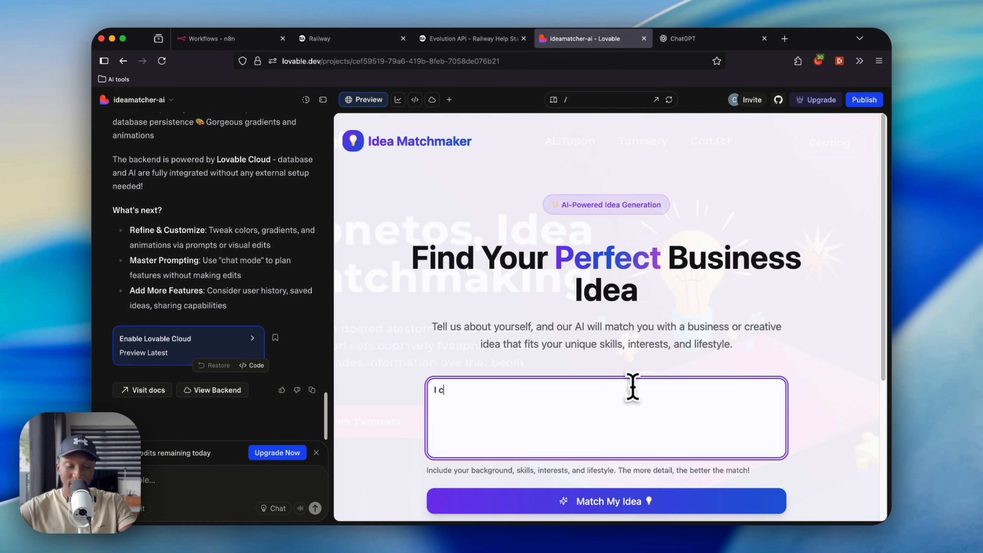
type("I create YouTube videos and love cooking")
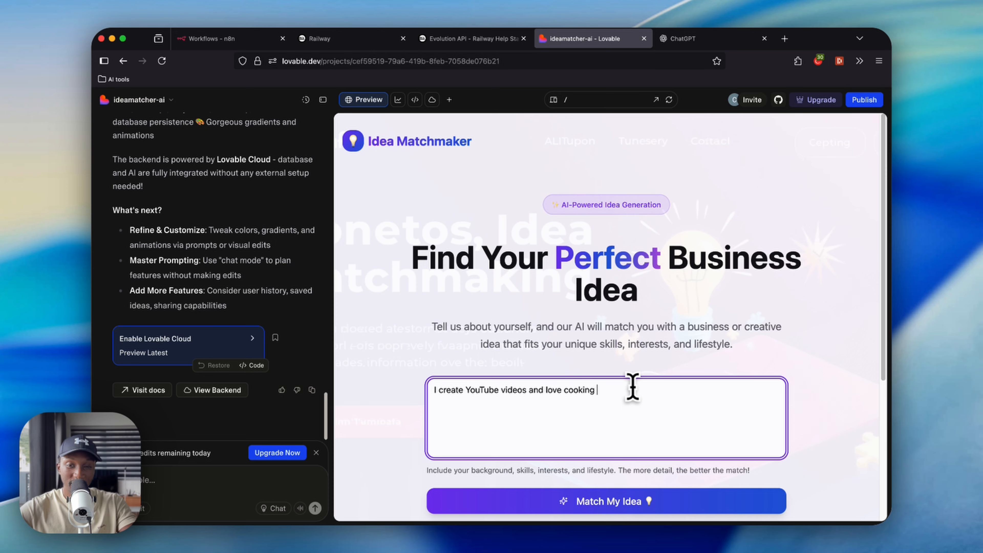
type("food")
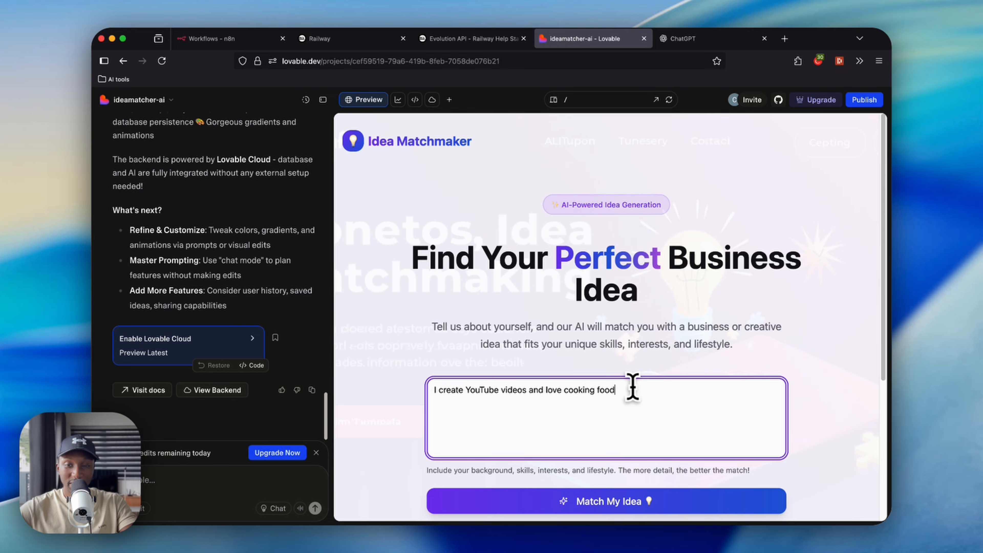
scroll(634, 368, "down", 5)
left_click(631, 308)
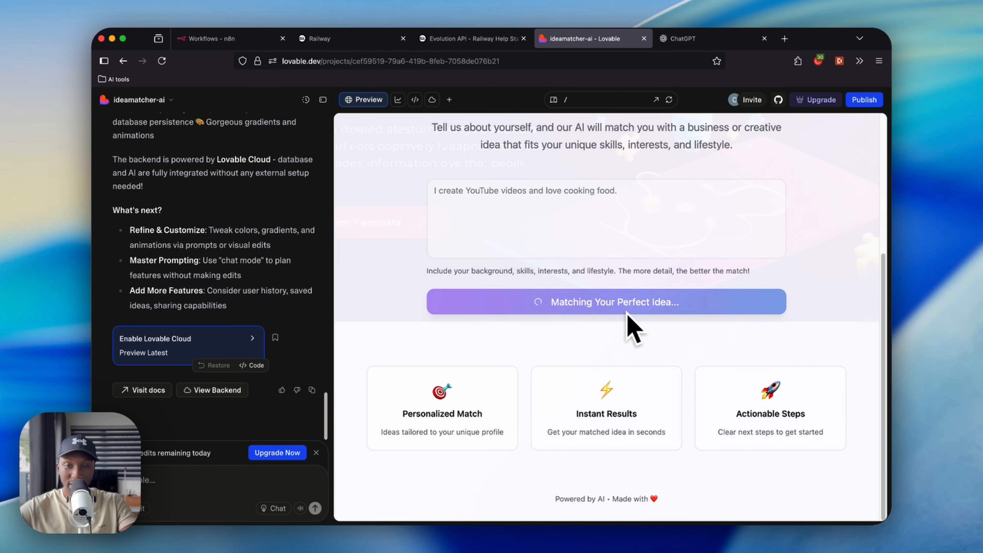
Step: Read the generated idea card from its title to the next step, then return to the blank idea form
scroll(623, 314, "up", 3)
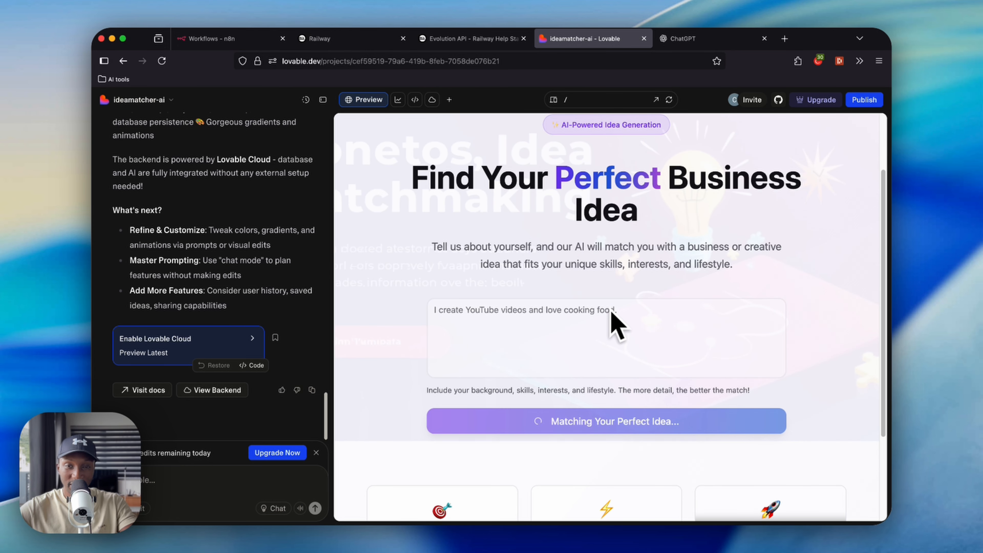
scroll(606, 320, "down", 1)
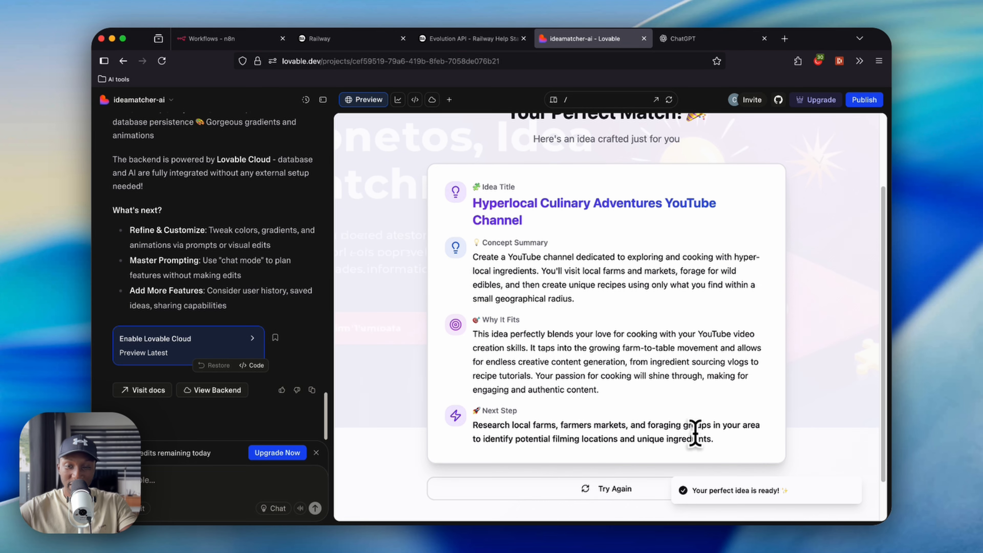
left_click_drag(714, 439, 544, 361)
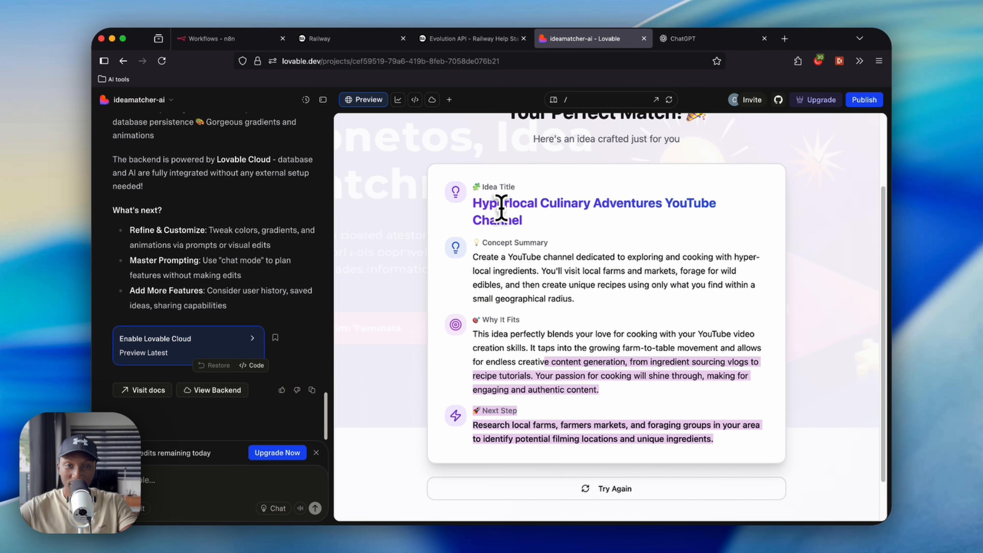
left_click_drag(504, 201, 617, 284)
left_click(626, 303)
scroll(626, 309, "down", 2)
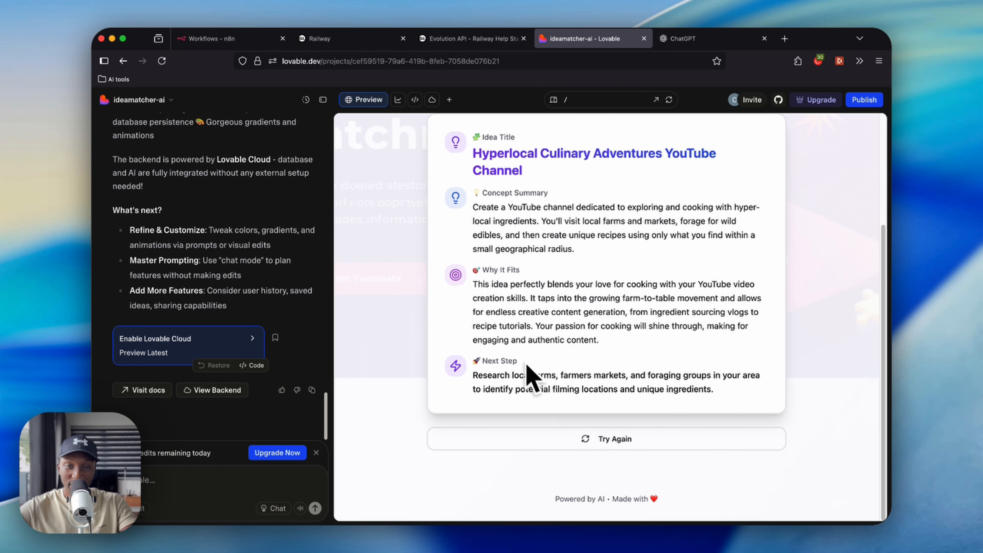
left_click_drag(487, 312, 557, 341)
left_click(573, 379)
scroll(460, 401, "up", 3)
scroll(463, 412, "down", 3)
left_click(631, 432)
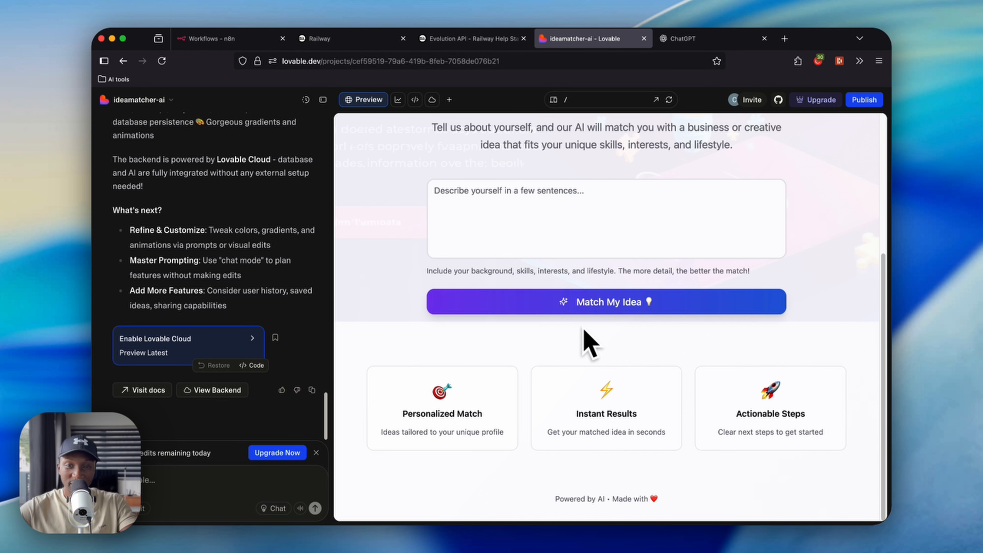
scroll(577, 333, "up", 3)
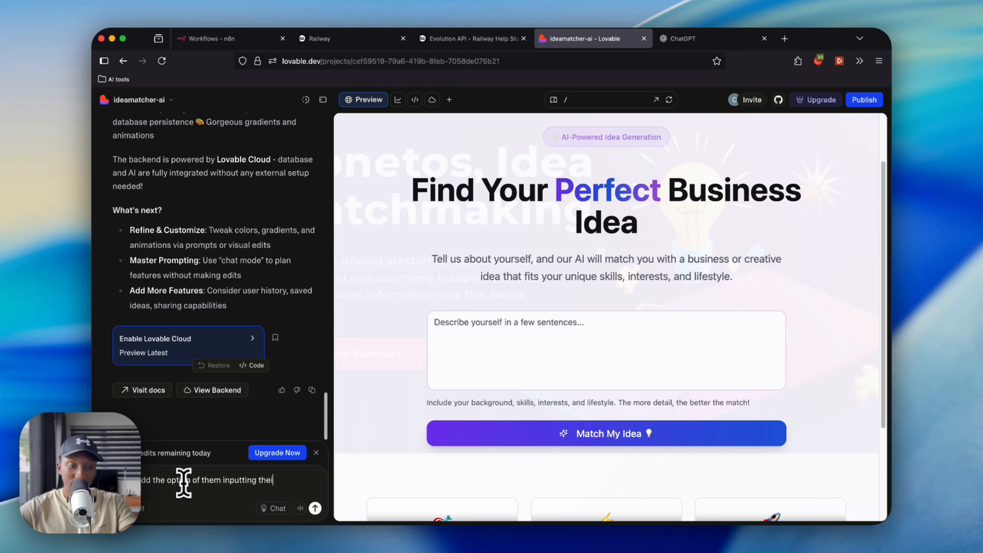
type("tha")
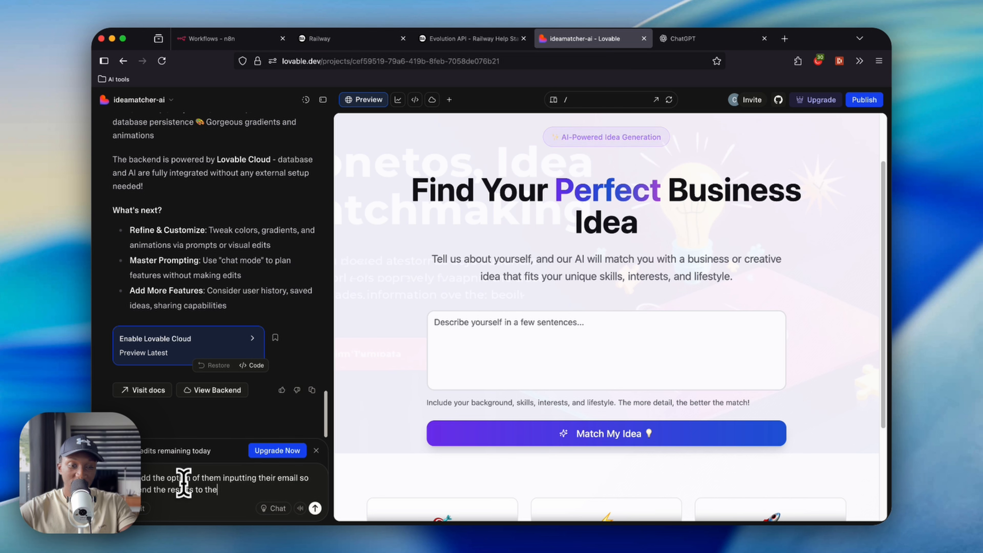
type(".")
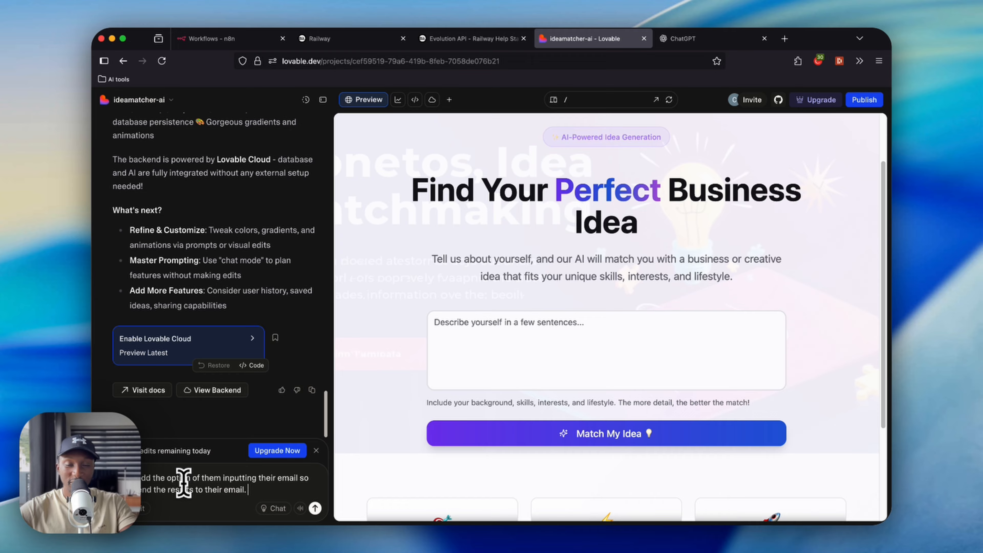
key("super+a")
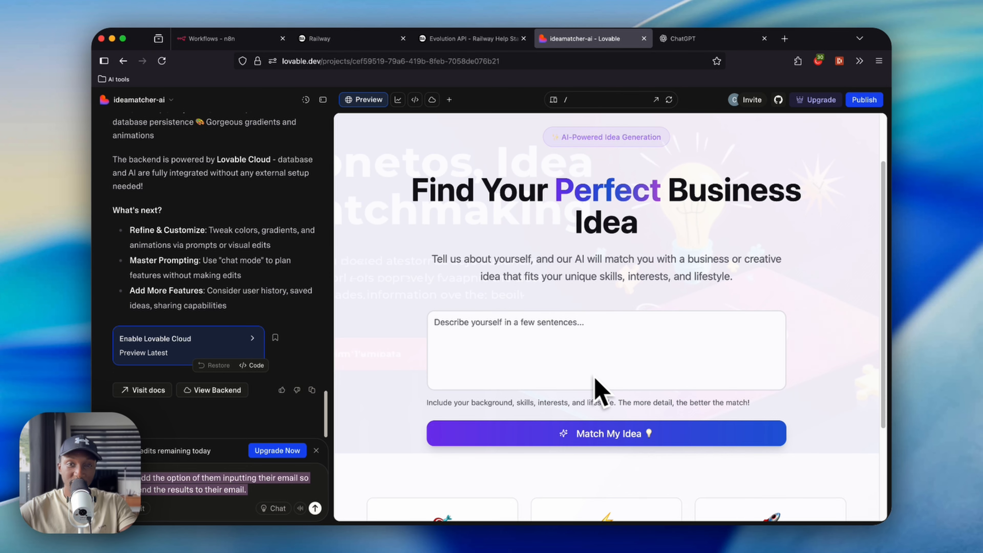
scroll(616, 360, "down", 5)
scroll(614, 369, "up", 5)
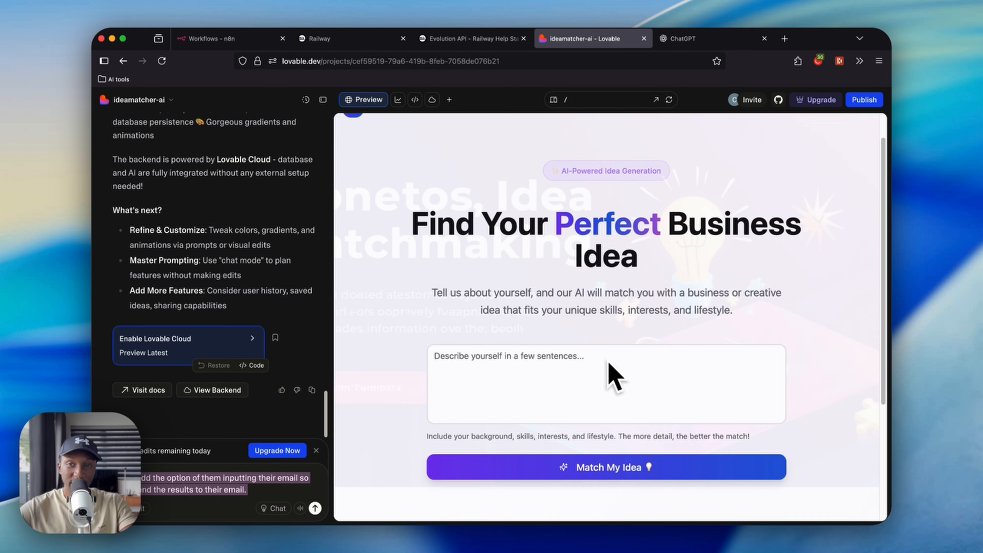
scroll(608, 369, "down", 5)
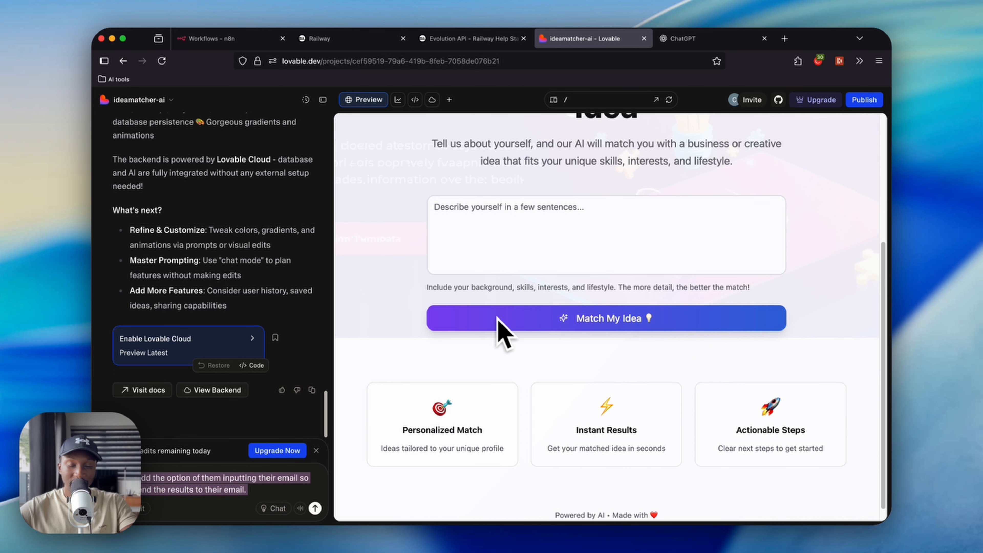
scroll(511, 374, "down", 1)
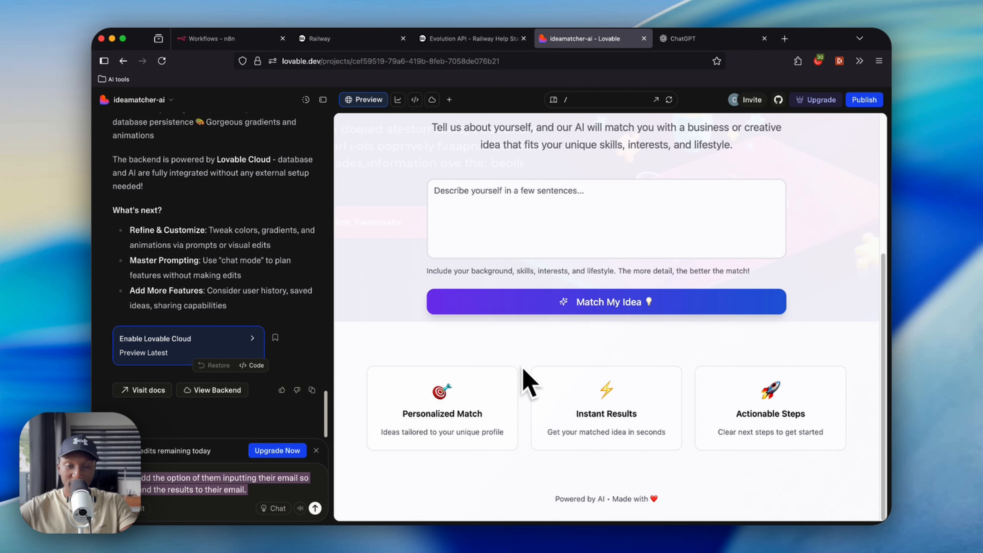
key("BackSpace")
Step: Send the prompt "Make the design more modern and a bit more shadow on the boxes at the bottom."
scroll(620, 310, "up", 5)
scroll(651, 296, "down", 5)
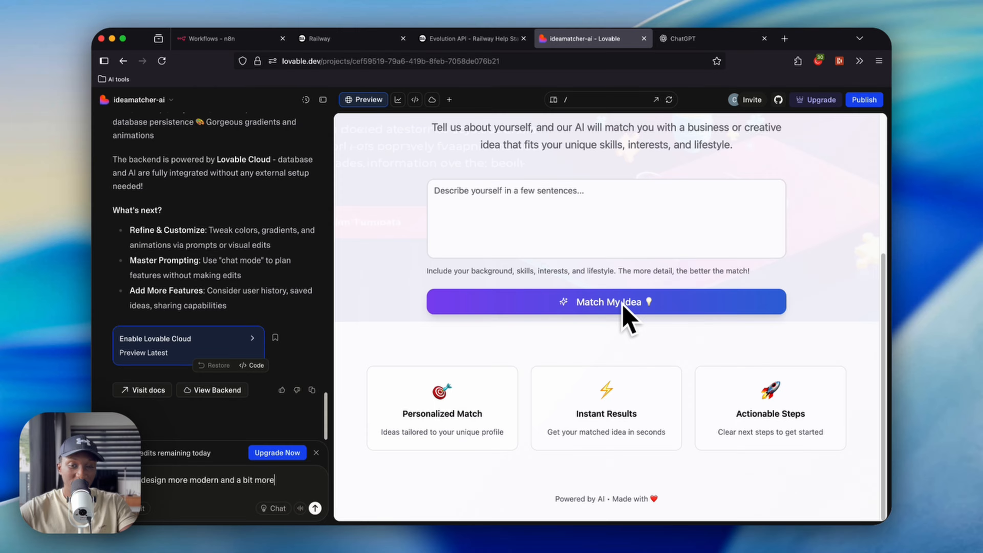
type("the bottom.")
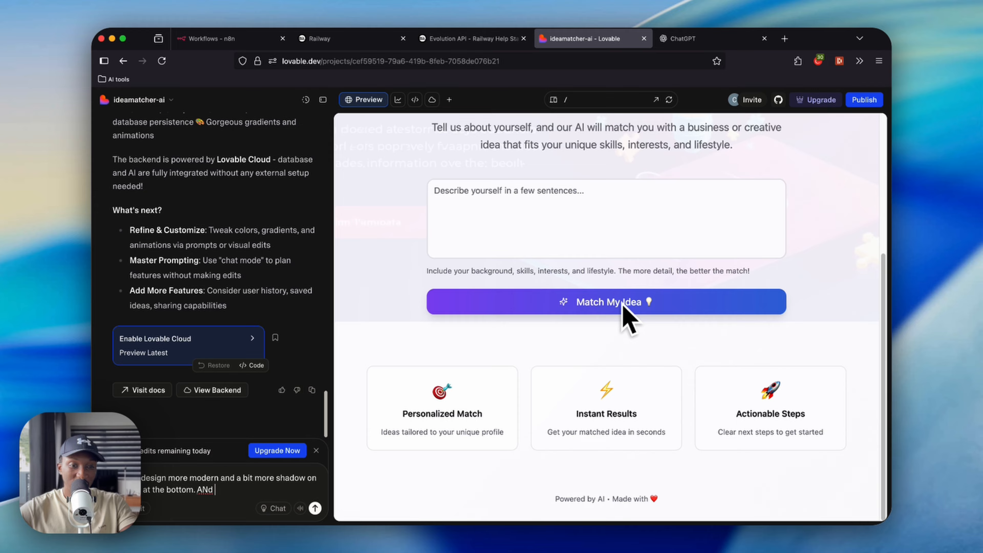
key("Return")
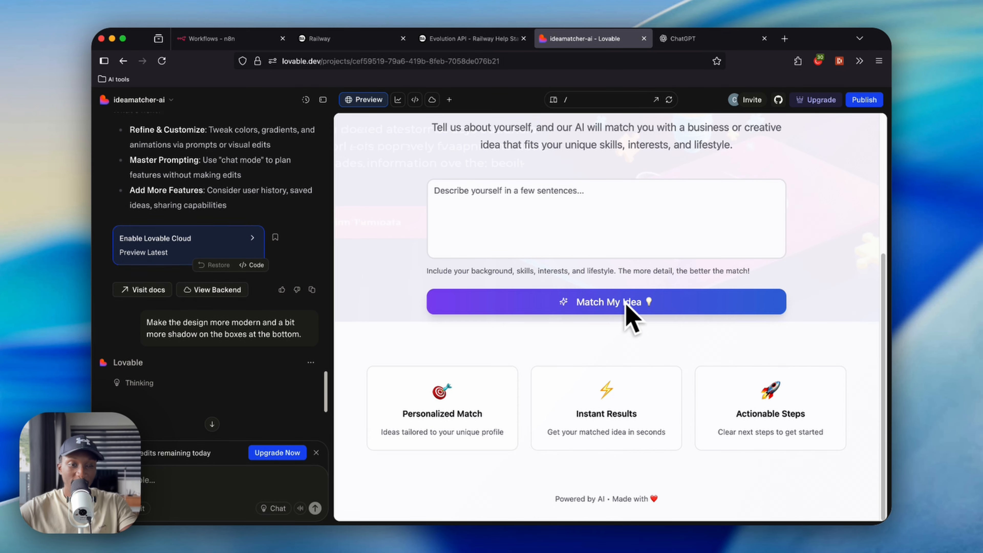
Step: Examine the previewed page's header, main heading, description field and feature cards while the design change is being built
scroll(613, 339, "up", 5)
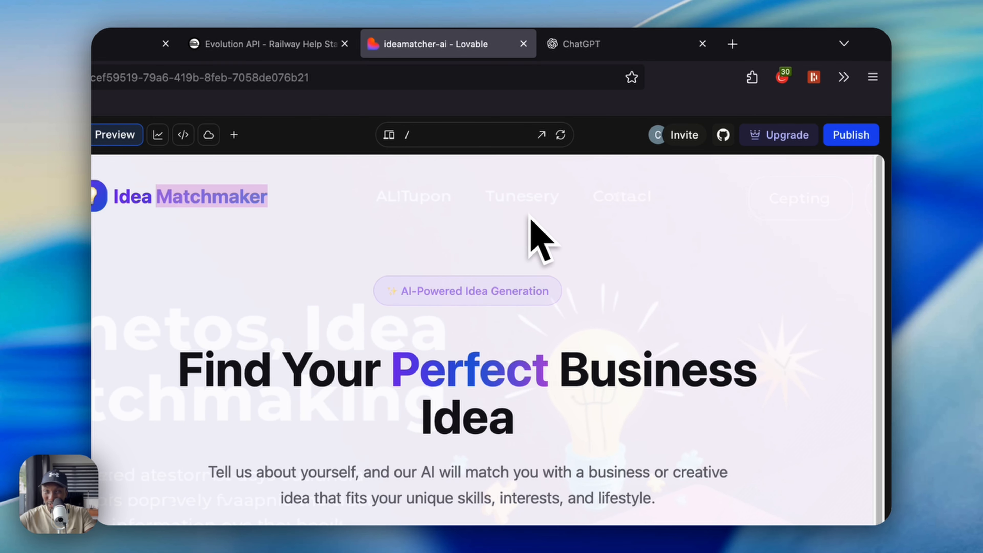
left_click(427, 210)
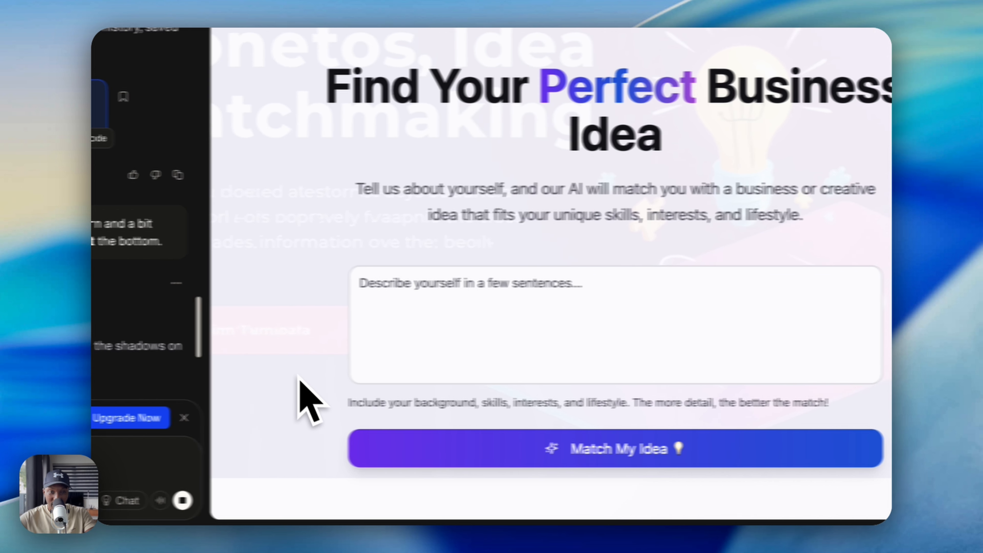
scroll(302, 383, "down", 5)
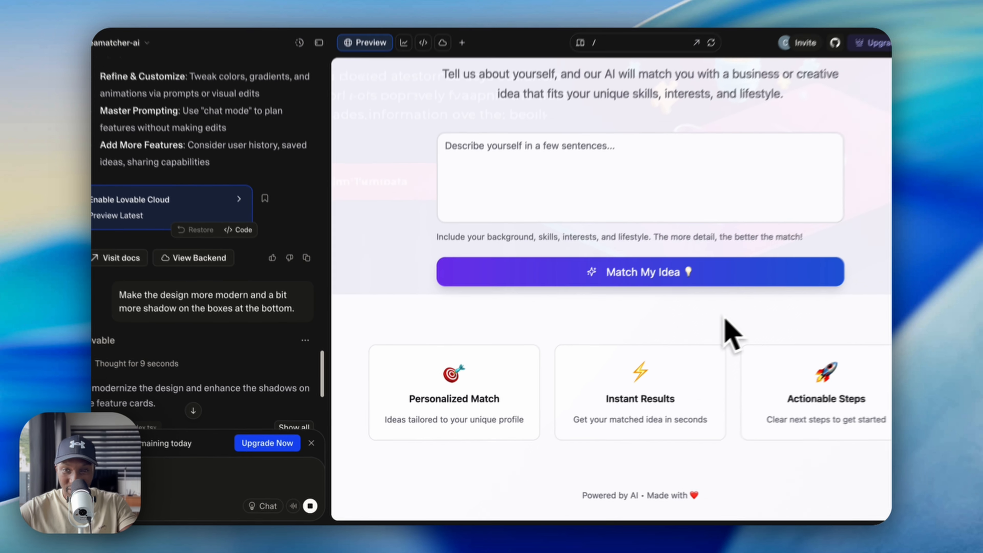
scroll(731, 333, "up", 5)
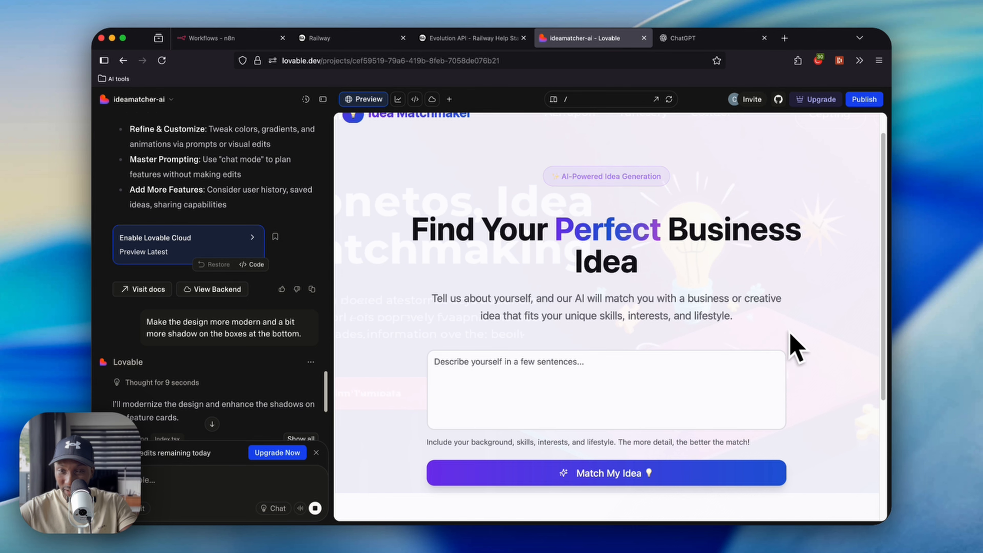
scroll(794, 364, "down", 3)
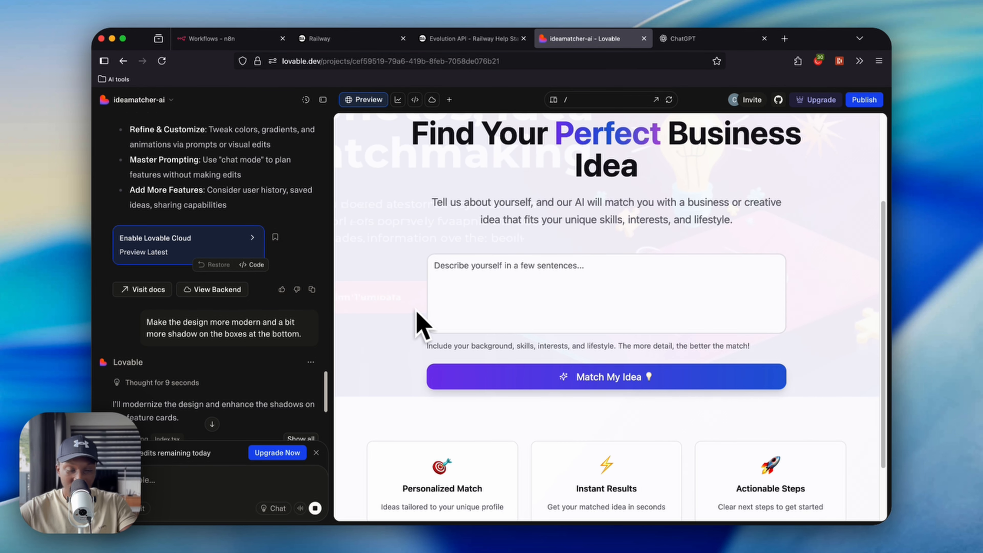
scroll(263, 362, "down", 5)
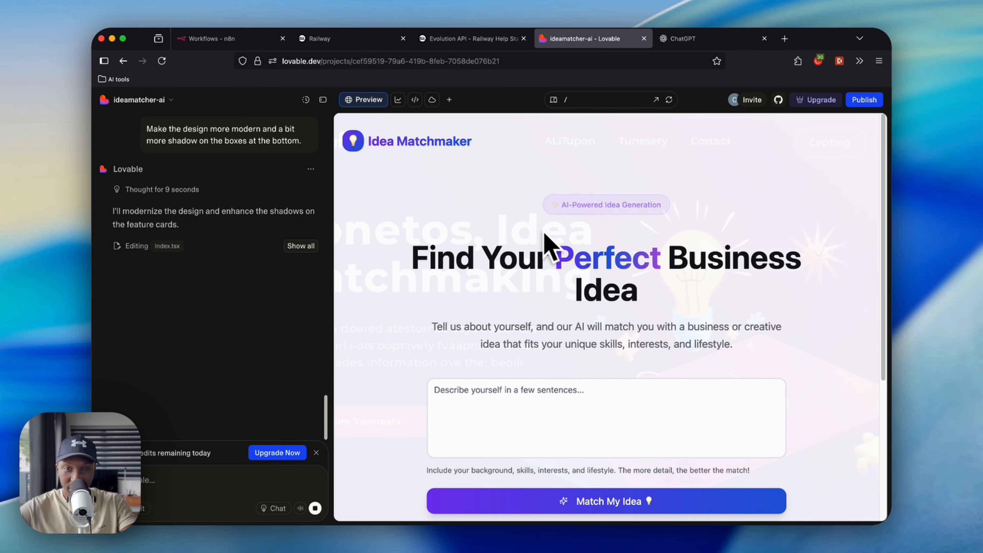
scroll(572, 313, "down", 3)
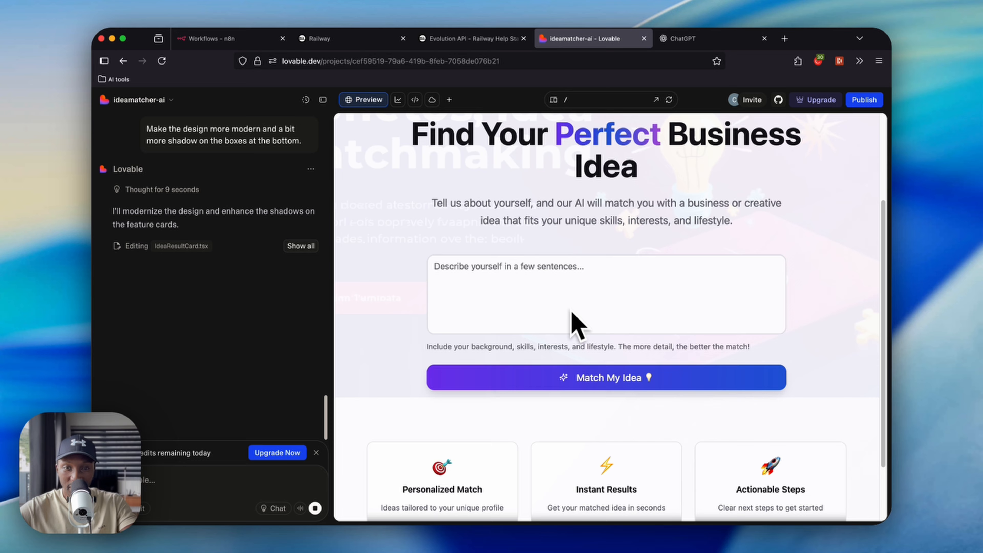
scroll(525, 306, "down", 6)
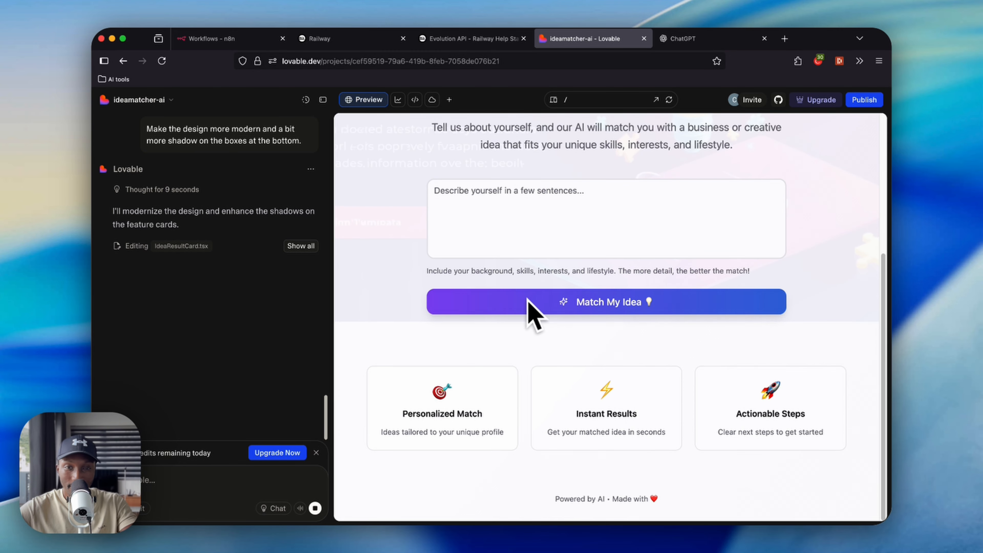
left_click(591, 227)
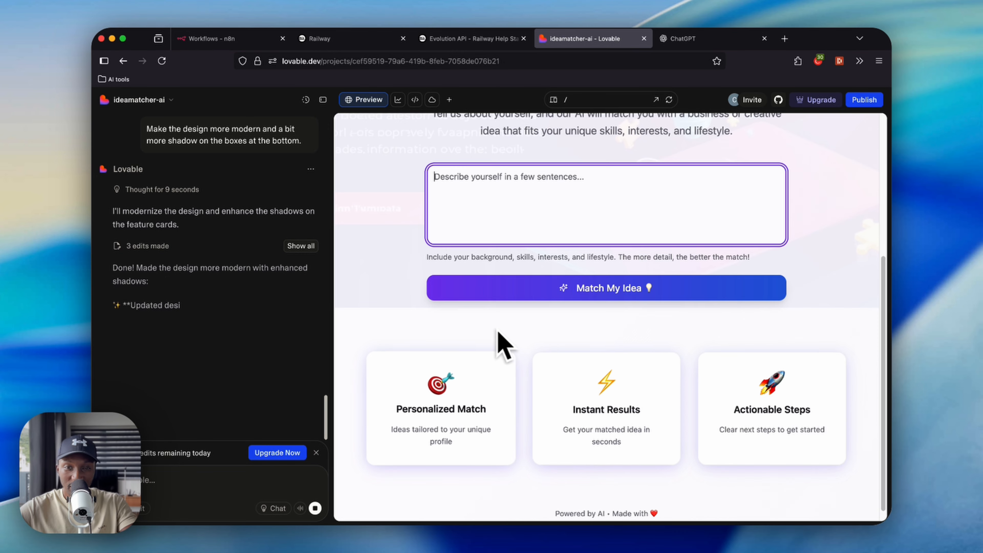
Step: Examine the updated preview, checking the feature cards' shadows and hover effects and the page's upper section
scroll(493, 335, "down", 1)
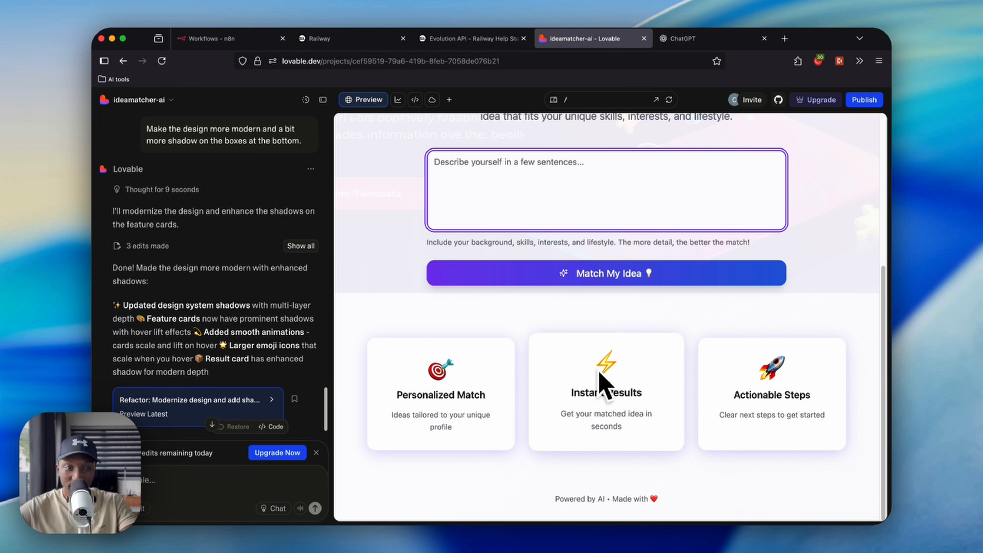
scroll(280, 394, "down", 2)
scroll(504, 391, "up", 6)
left_click(511, 361)
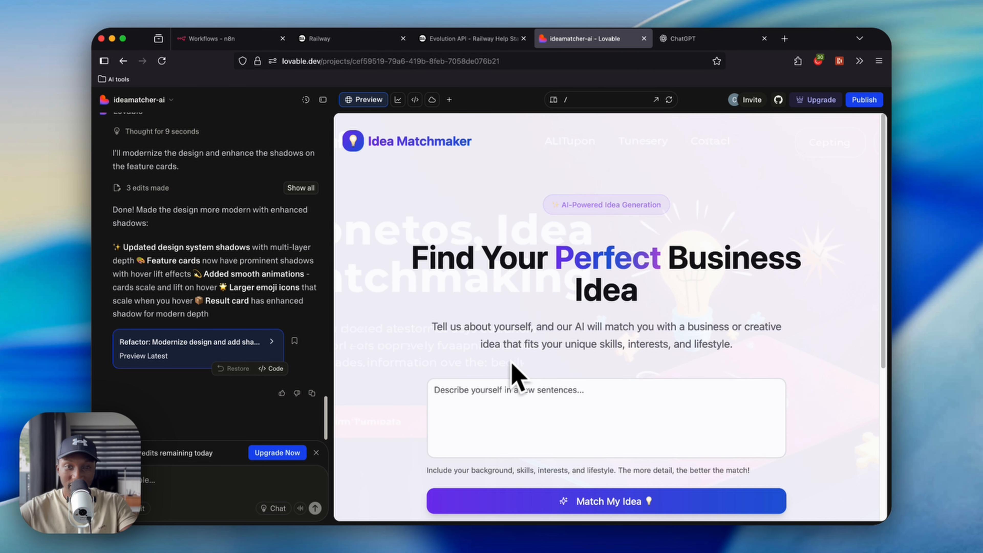
scroll(530, 337, "down", 6)
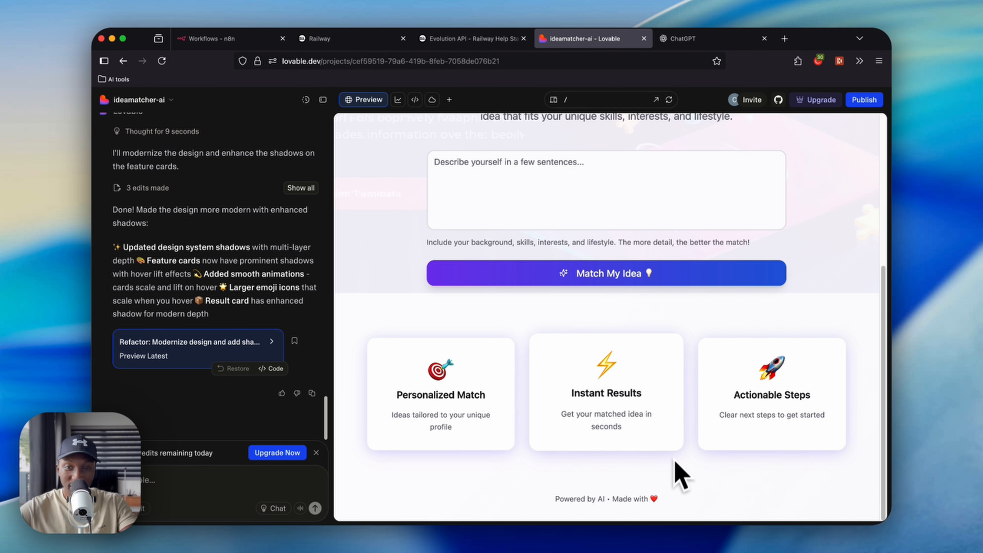
scroll(572, 316, "up", 6)
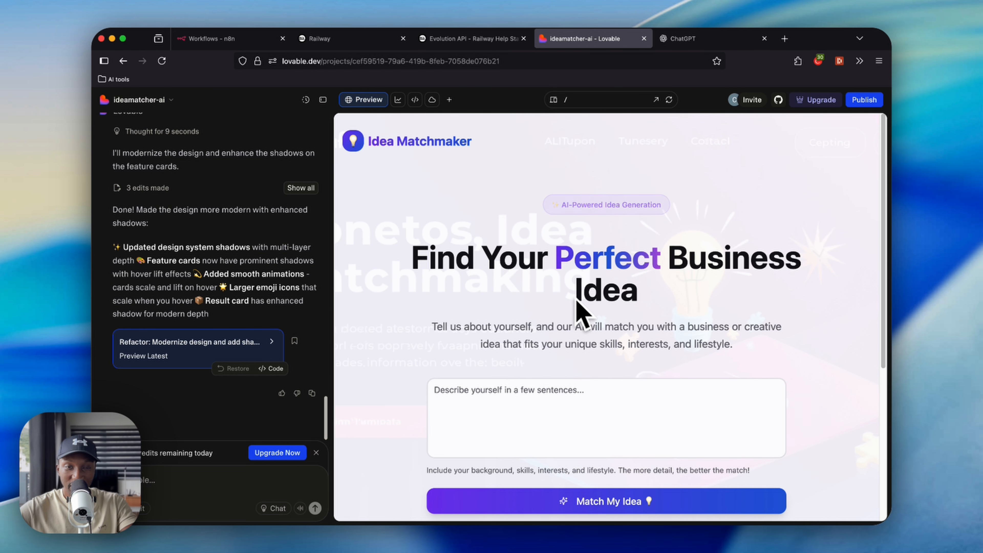
Step: Send the prompt "Make the upper part of the page more modern as well and use shadows. And also use dark mode instead of light"
scroll(581, 308, "down", 5)
scroll(502, 329, "up", 5)
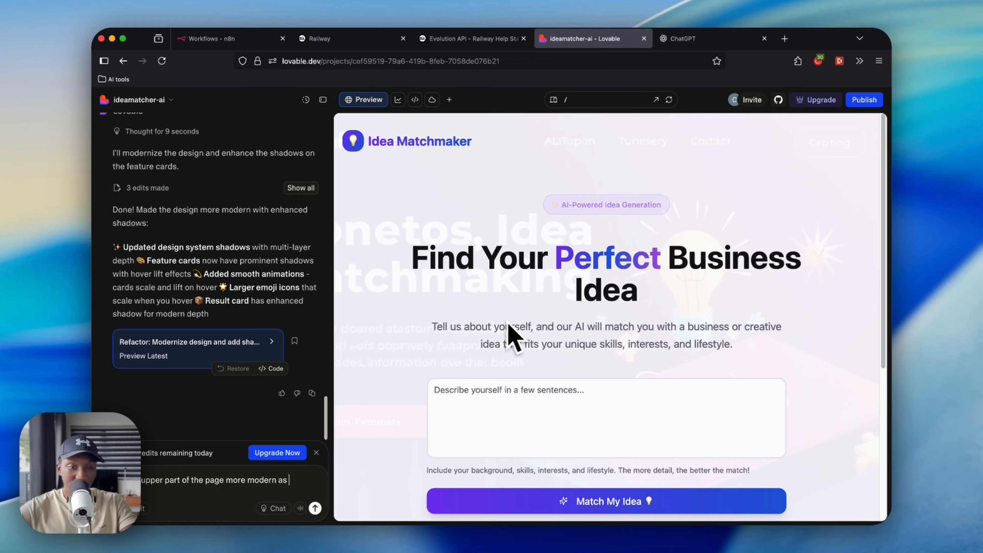
type("and")
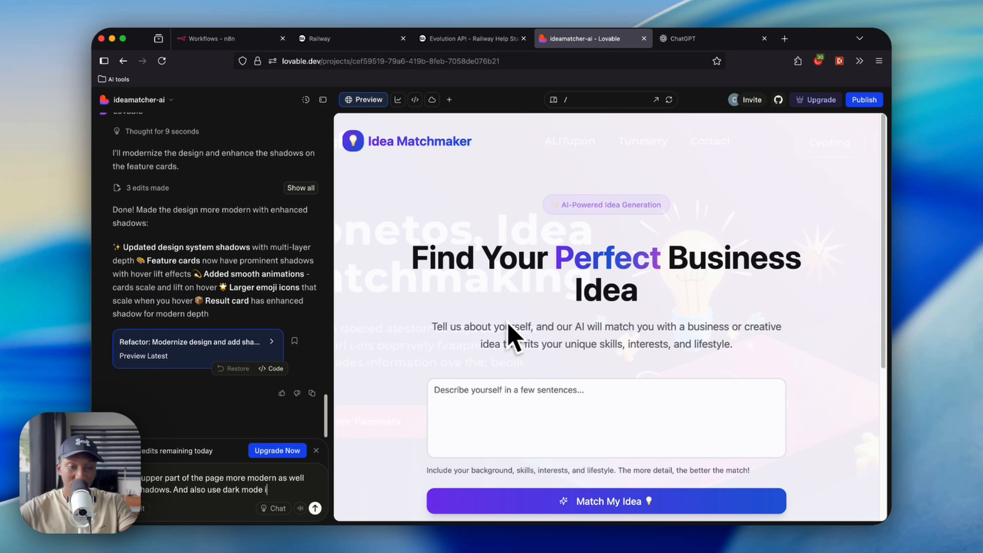
type("ight")
key("Return")
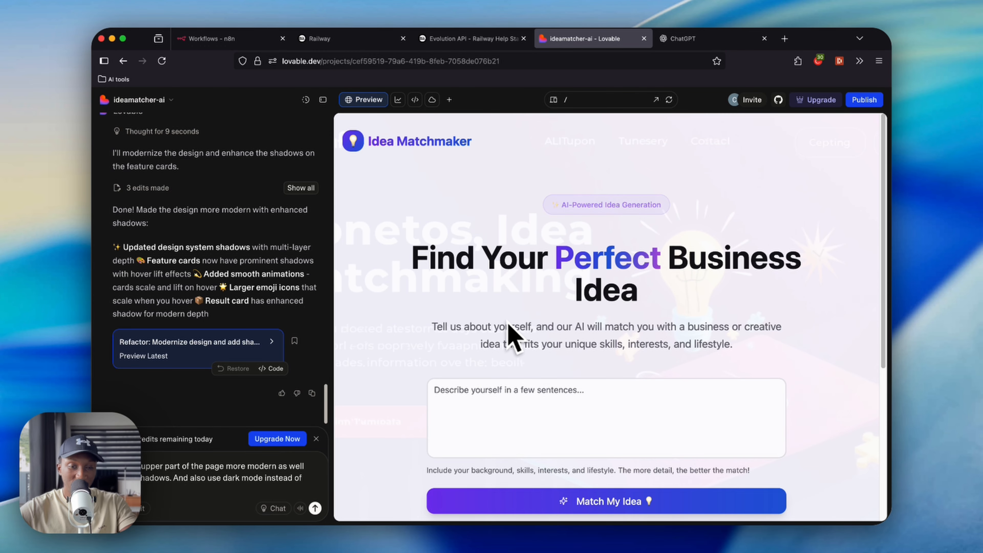
Step: Review the chat history with the earlier prompts and change summaries, ending at the progress of the dark mode request
scroll(620, 252, "down", 5)
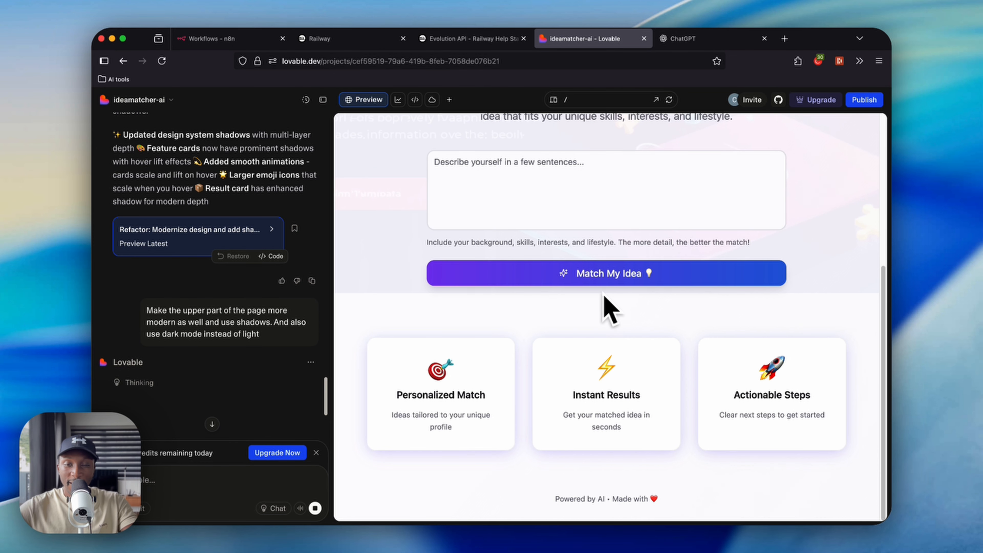
scroll(627, 329, "up", 6)
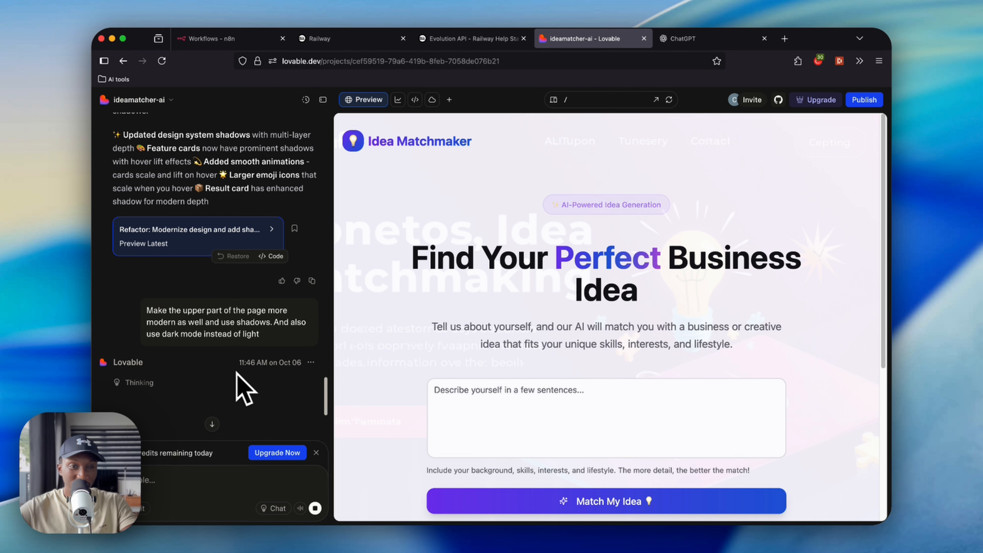
scroll(253, 383, "up", 10)
scroll(271, 378, "up", 5)
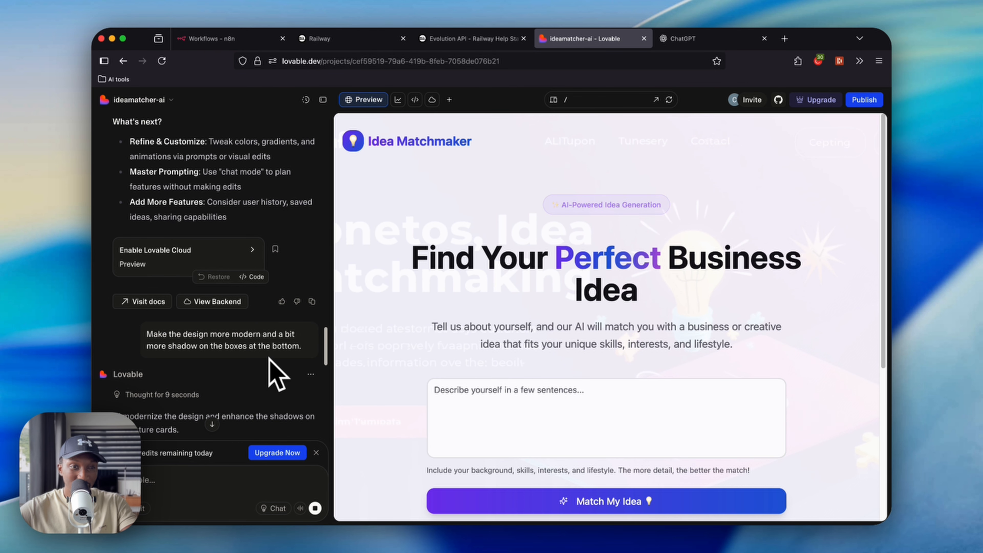
scroll(286, 366, "down", 3)
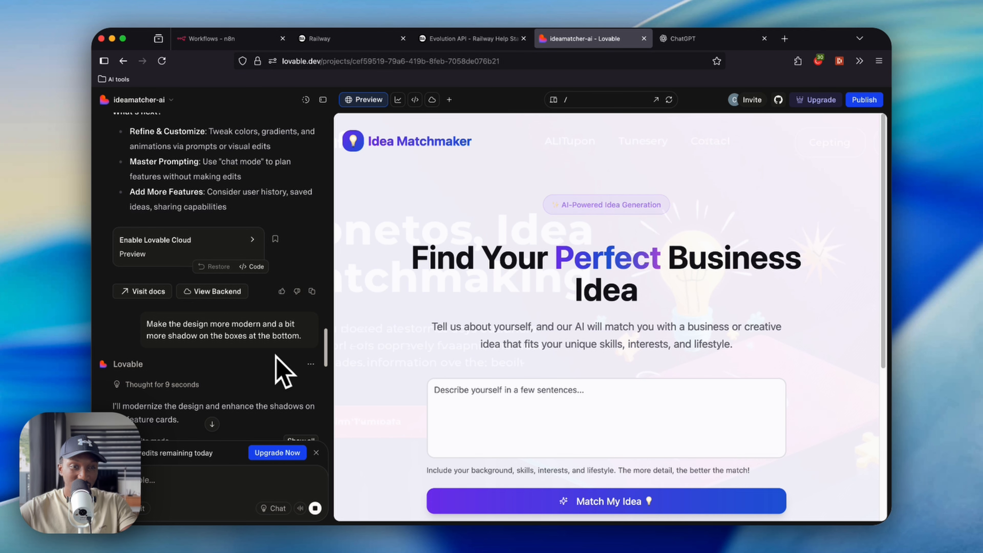
scroll(285, 372, "up", 15)
scroll(286, 381, "down", 15)
scroll(279, 372, "down", 10)
scroll(237, 319, "down", 5)
scroll(244, 321, "up", 5)
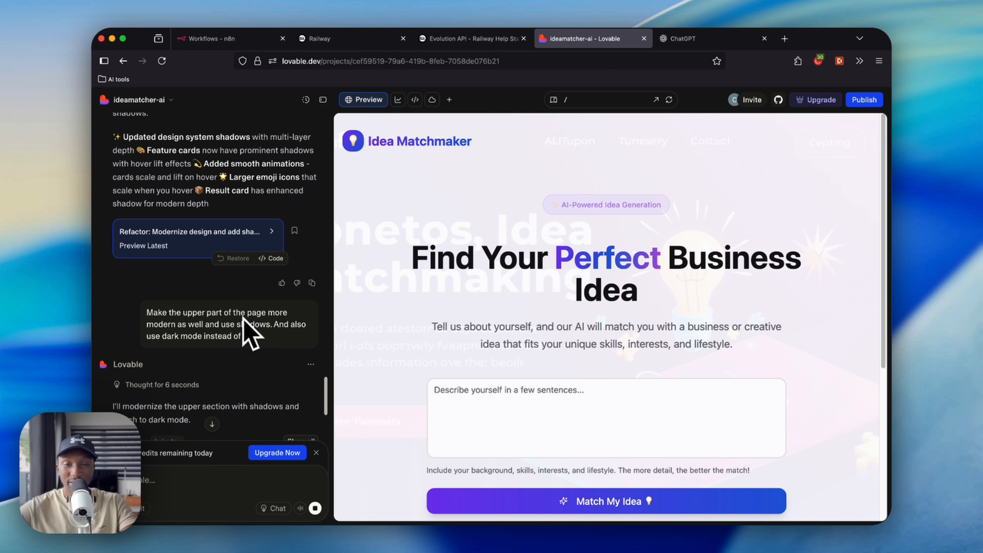
scroll(248, 335, "down", 5)
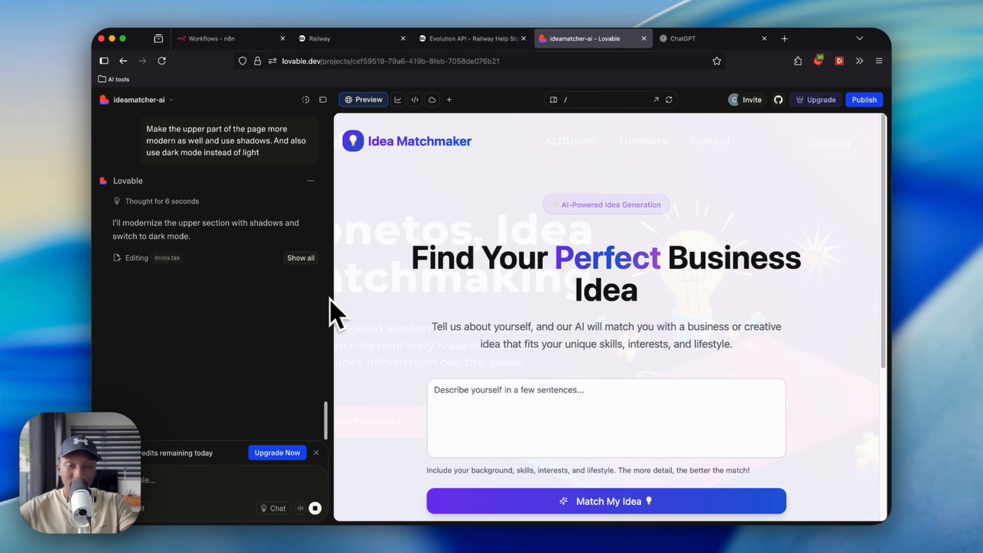
scroll(533, 310, "down", 5)
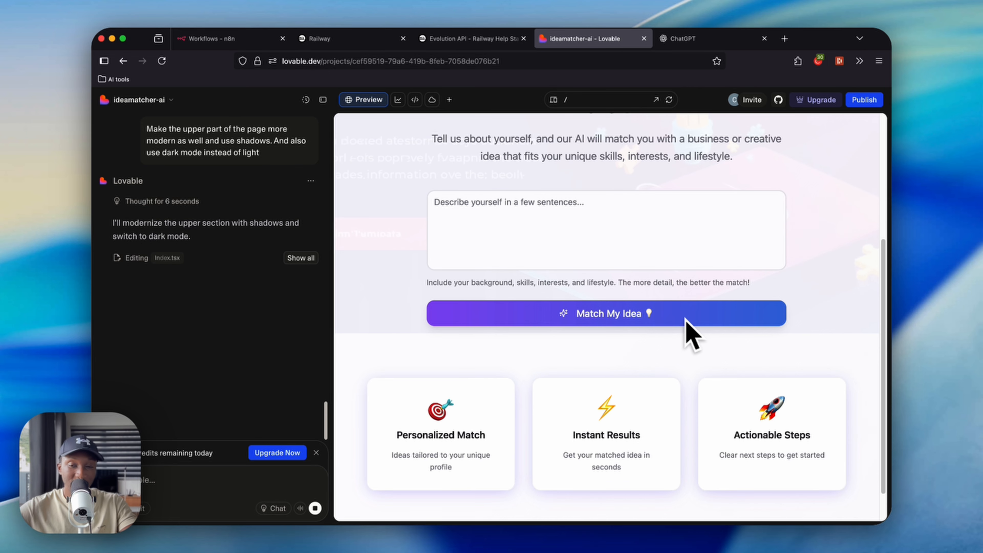
scroll(593, 293, "up", 3)
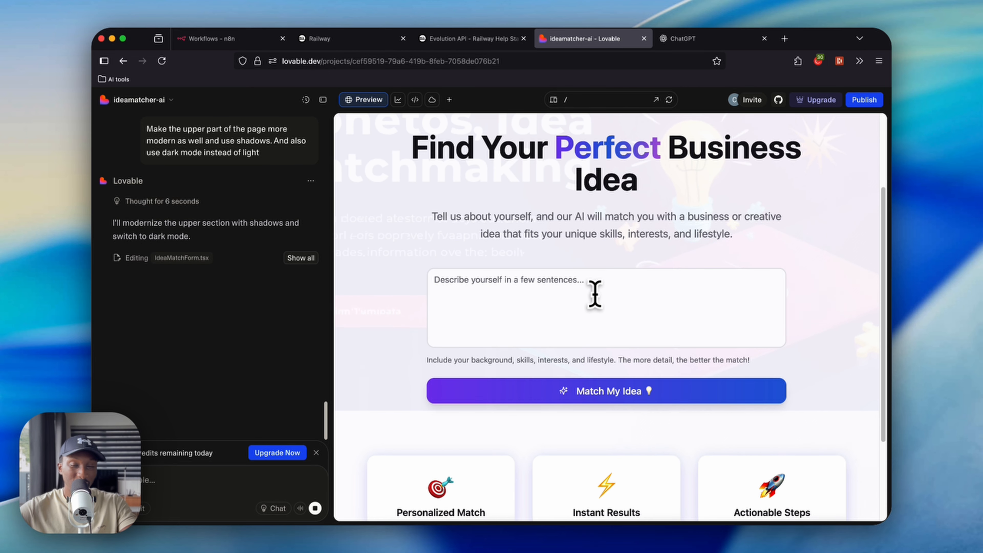
left_click(573, 316)
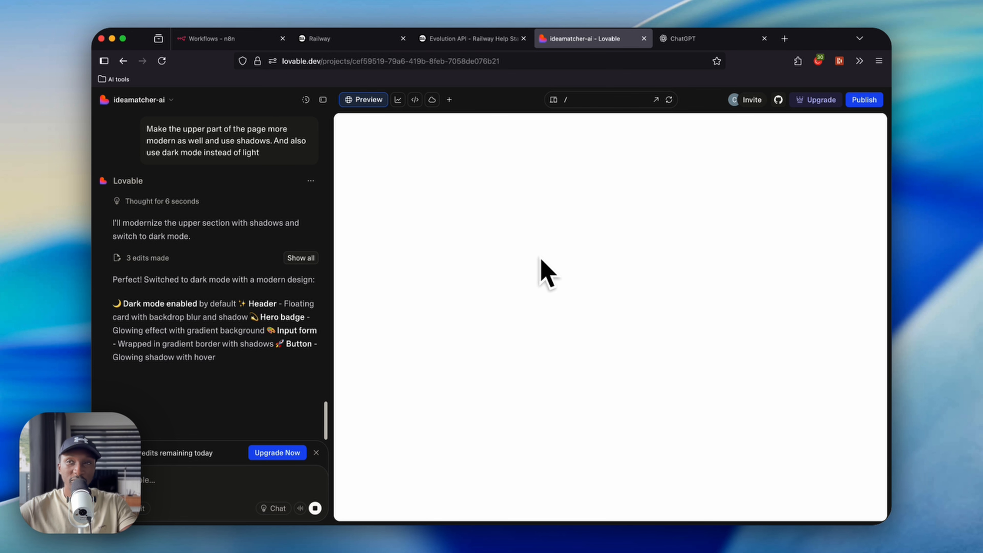
Step: Examine the dark mode page from its feature cards to its heading and read the summary of the design changes
scroll(546, 310, "down", 4)
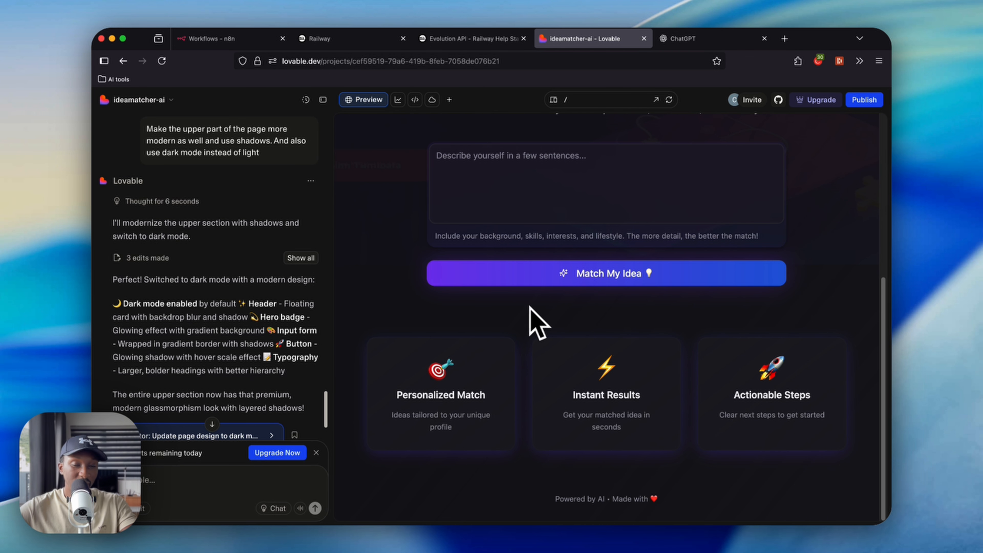
scroll(538, 322, "up", 4)
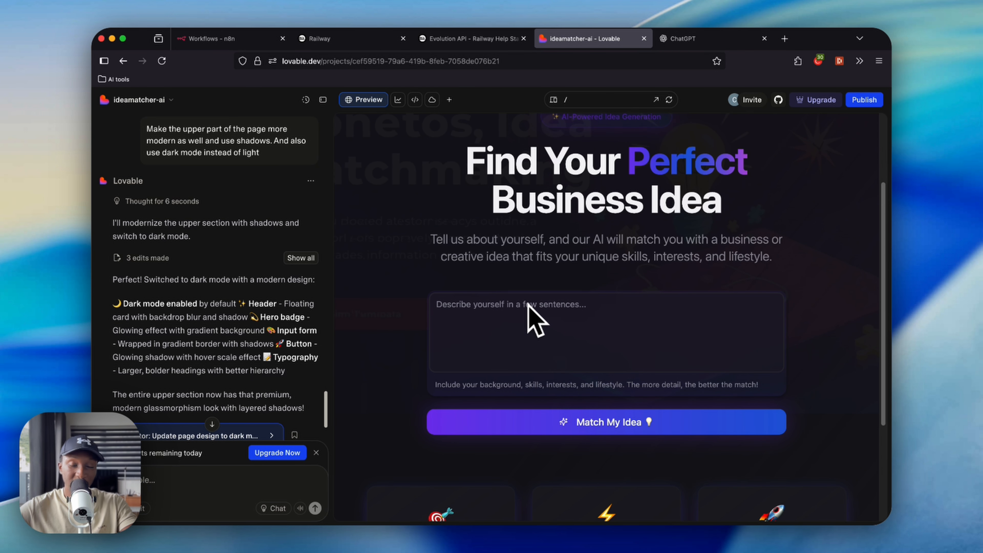
scroll(235, 367, "down", 3)
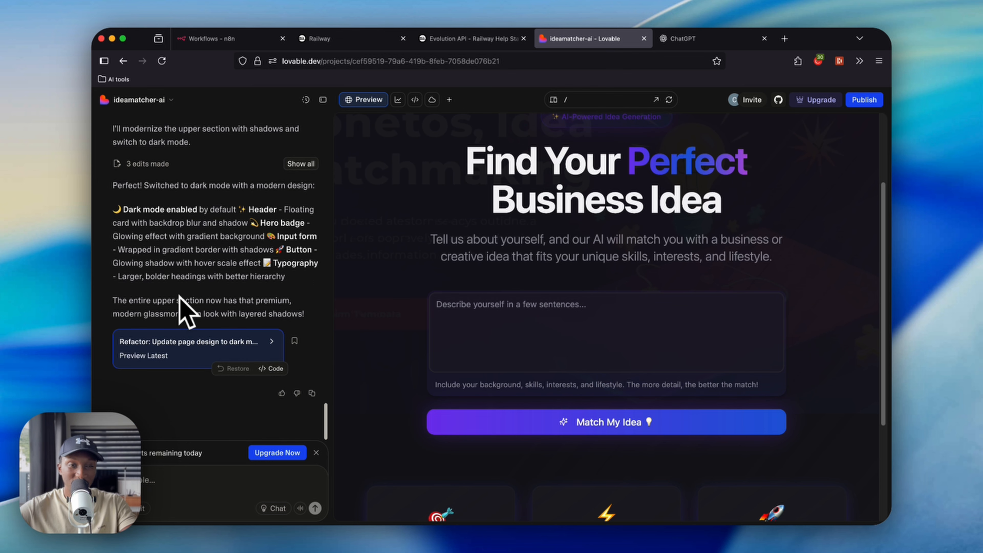
Step: Test the redesigned app by entering the description "I love cooking" and requesting a matching idea
left_click(580, 333)
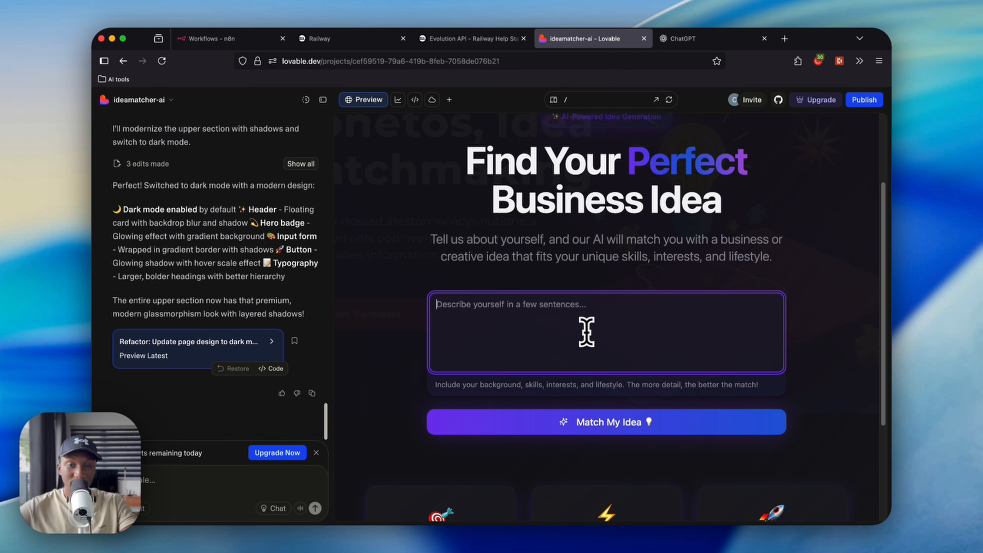
scroll(621, 312, "up", 2)
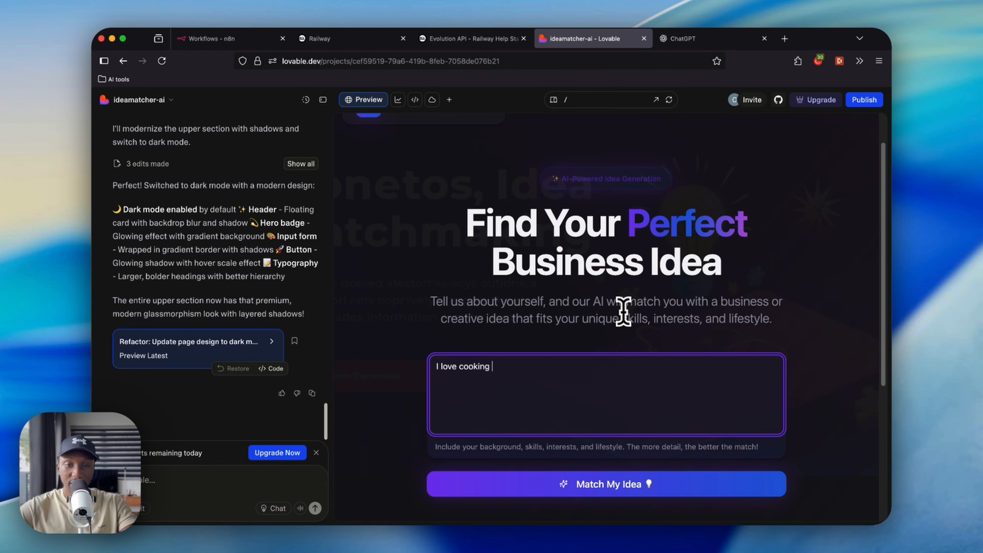
scroll(658, 349, "down", 2)
left_click(650, 421)
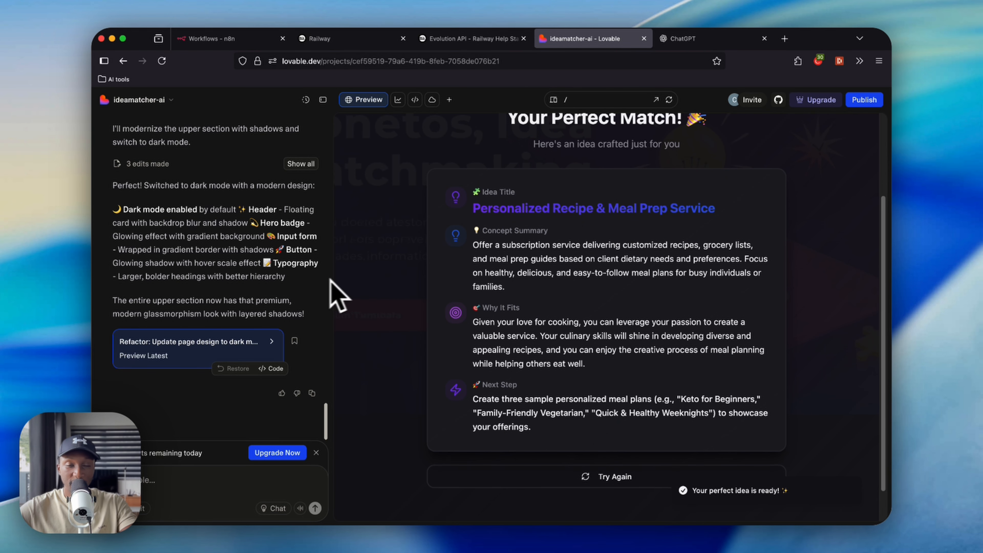
Step: Read the new idea card's title, concept summary, reason it fits and next step
left_click_drag(471, 192, 650, 430)
left_click(547, 433)
scroll(527, 413, "down", 1)
scroll(542, 360, "up", 3)
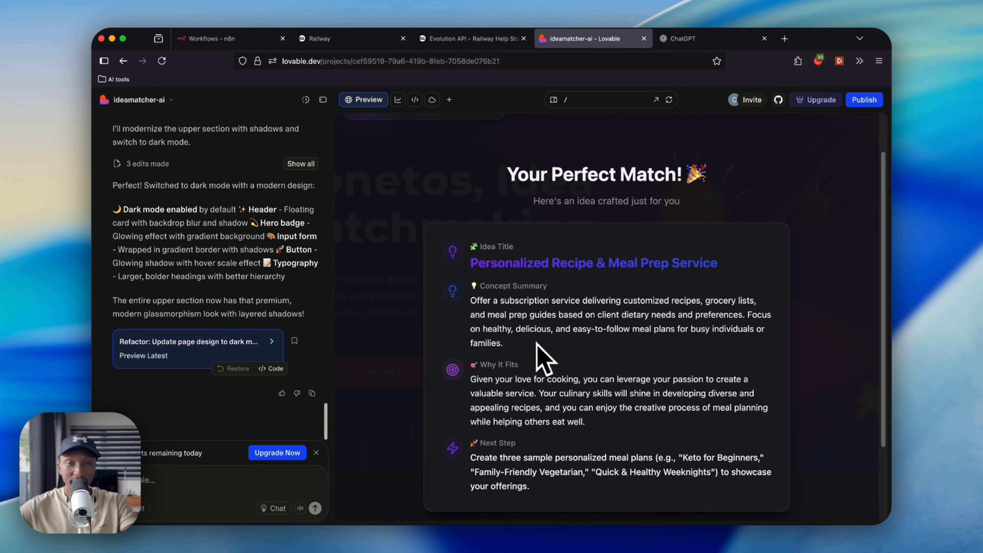
Step: Highlight the generated idea card's text from the next step up to the idea title to examine the complete result
scroll(525, 306, "down", 2)
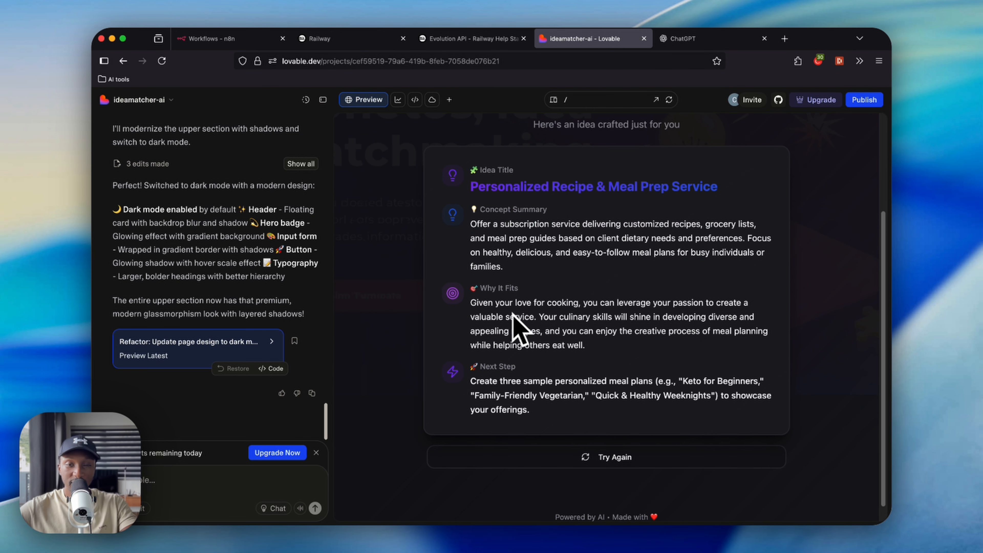
left_click_drag(544, 426, 457, 213)
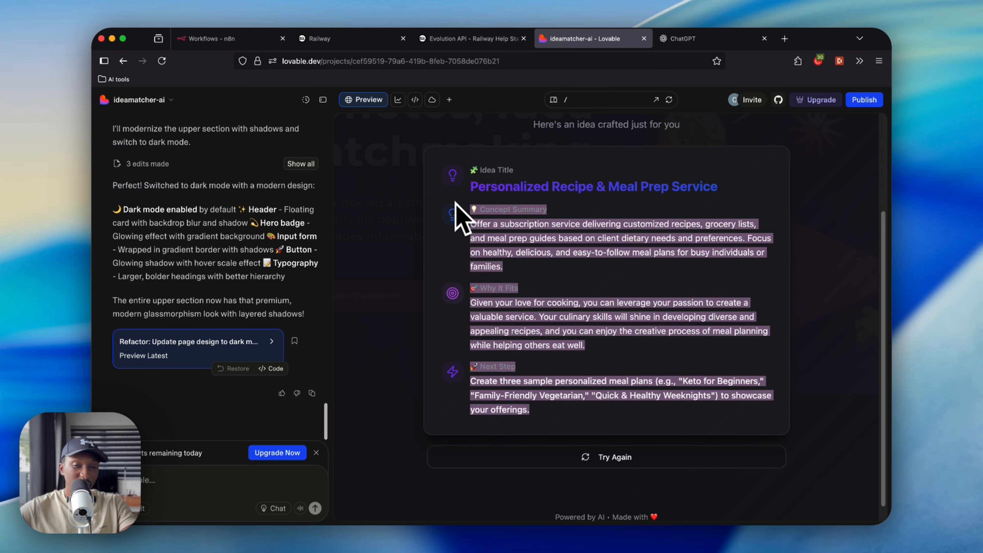
left_click(457, 182)
left_click_drag(503, 189, 449, 177)
left_click(575, 435)
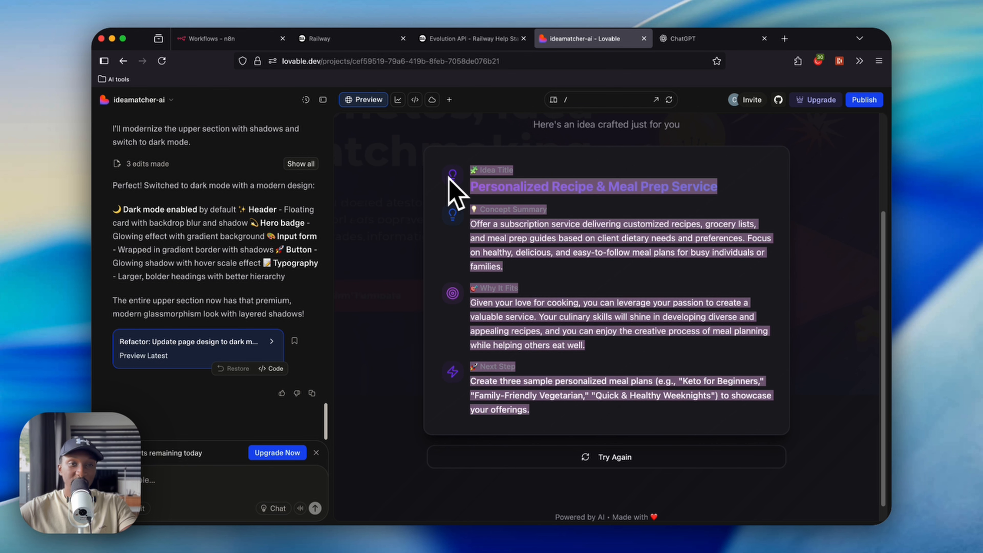
left_click(535, 382)
left_click_drag(557, 432, 468, 182)
left_click(474, 171)
left_click(560, 433)
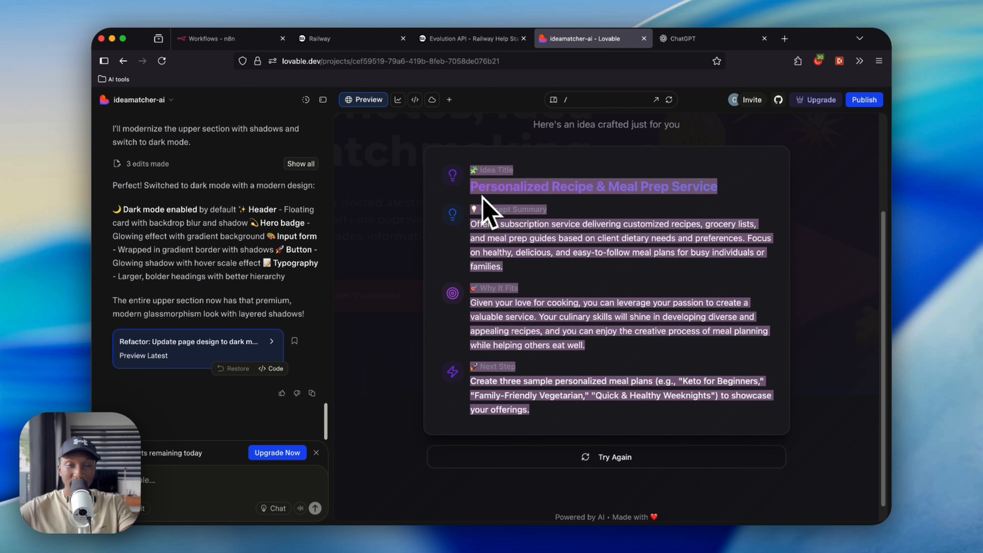
left_click(469, 186)
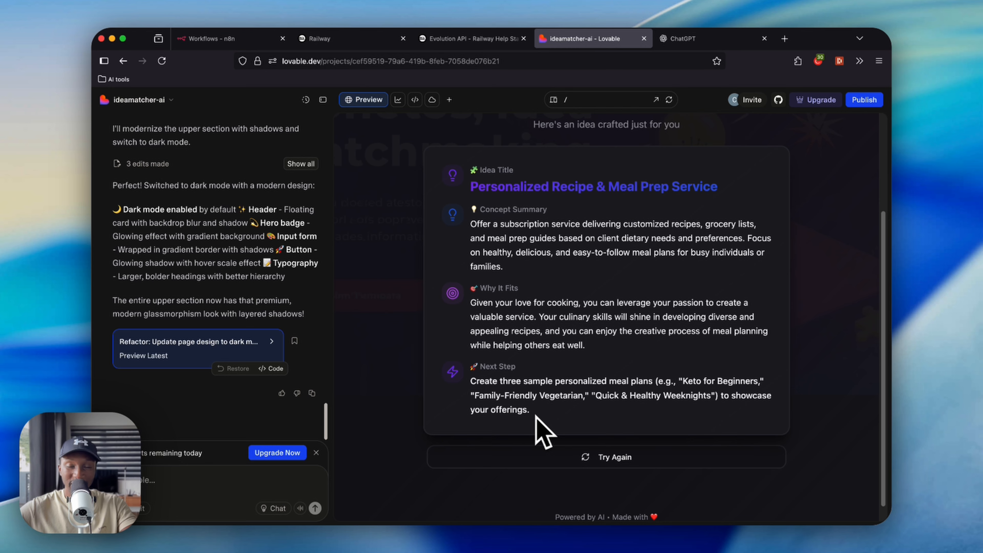
left_click_drag(552, 416, 456, 241)
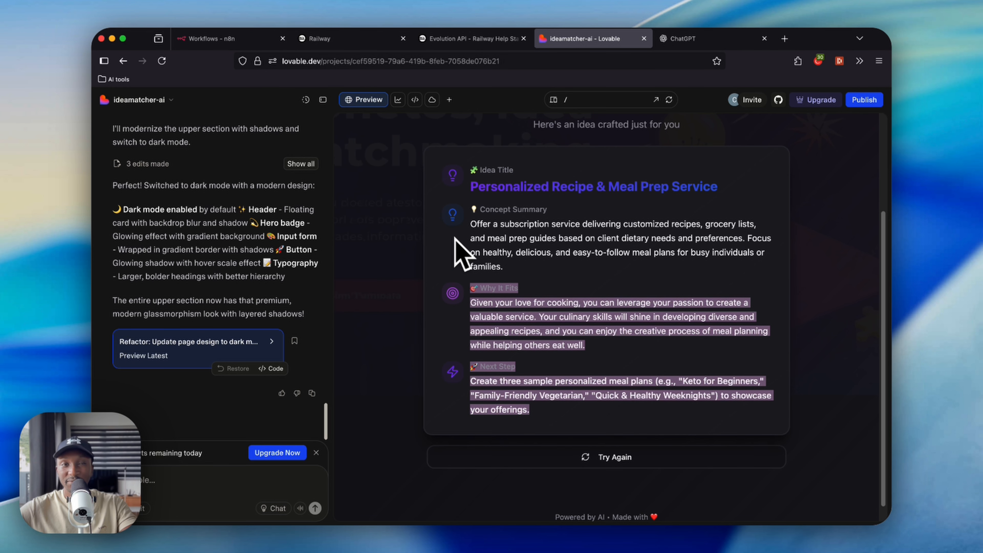